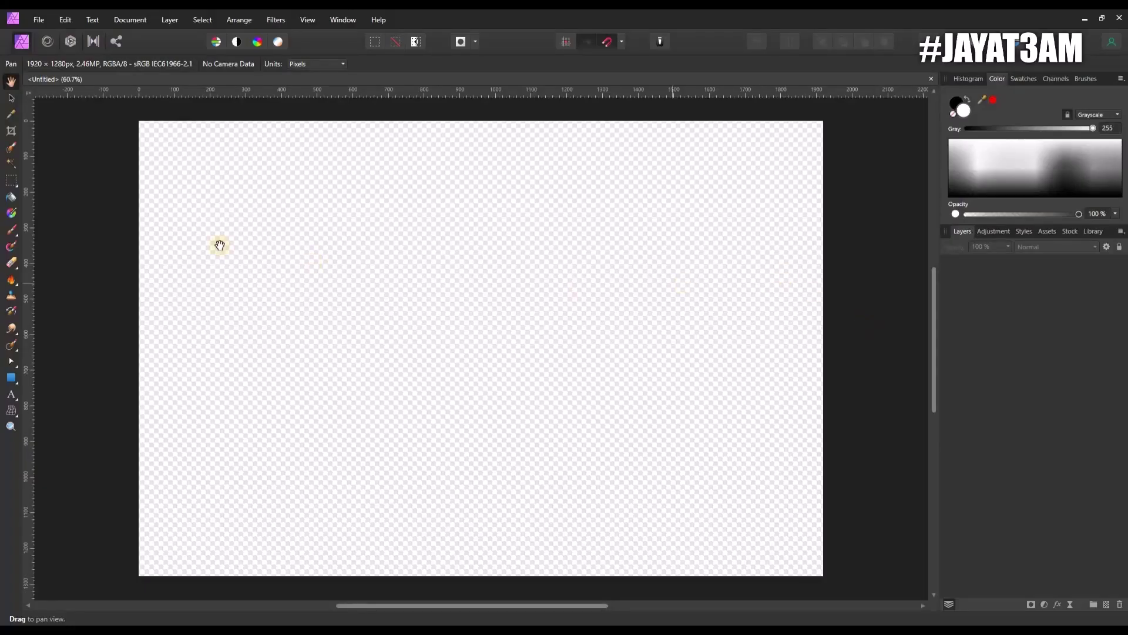
# - Place the Wall image across the whole canvas and Rasterize & Trim it
pyautogui.click(46, 22)
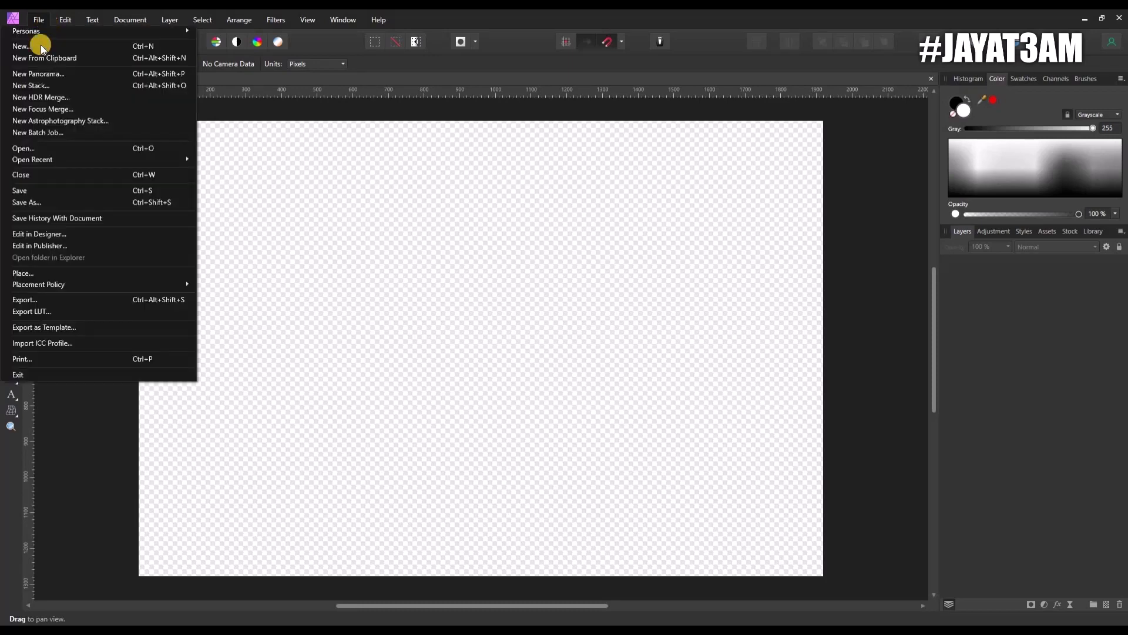
pyautogui.click(51, 273)
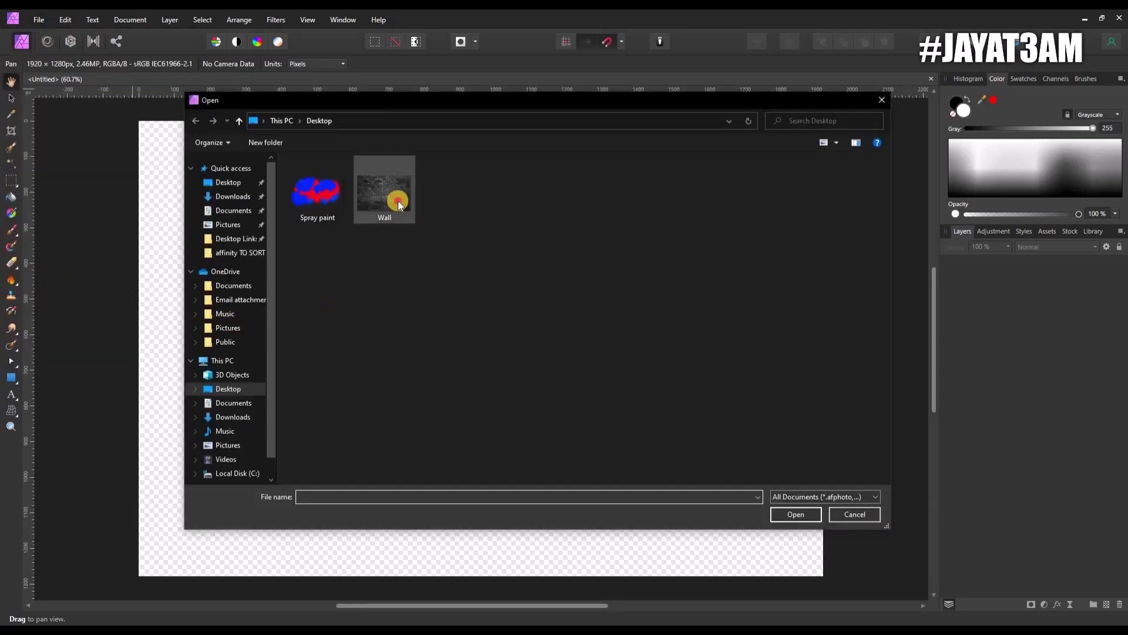
pyautogui.doubleClick(398, 200)
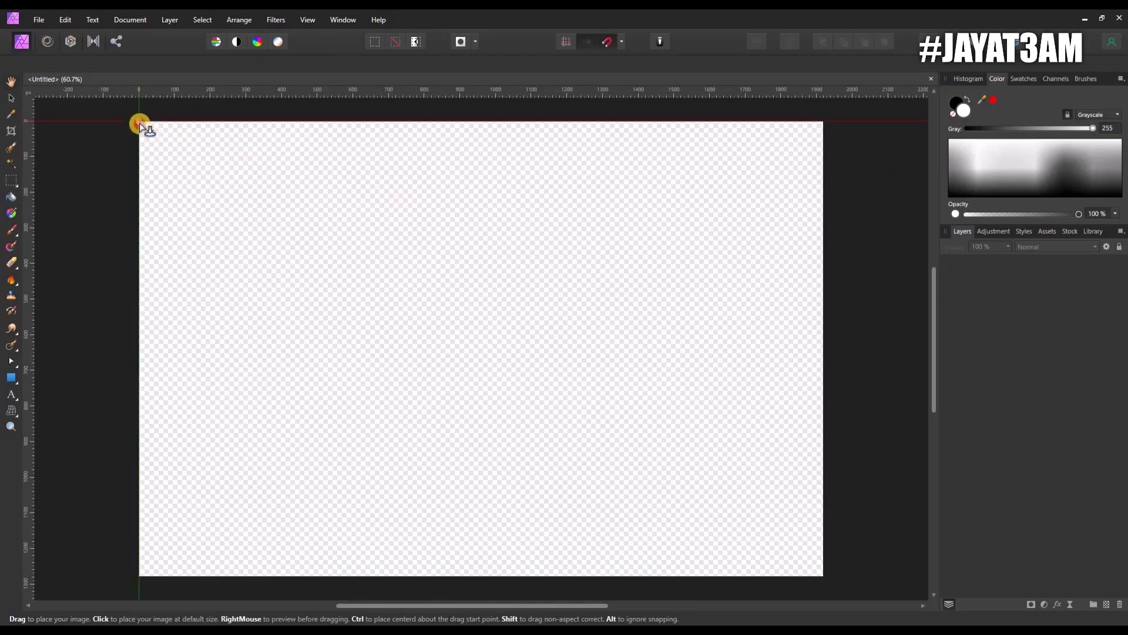
pyautogui.moveTo(139, 122)
pyautogui.mouseDown()
pyautogui.moveTo(792, 523)
pyautogui.moveTo(845, 541)
pyautogui.mouseUp()
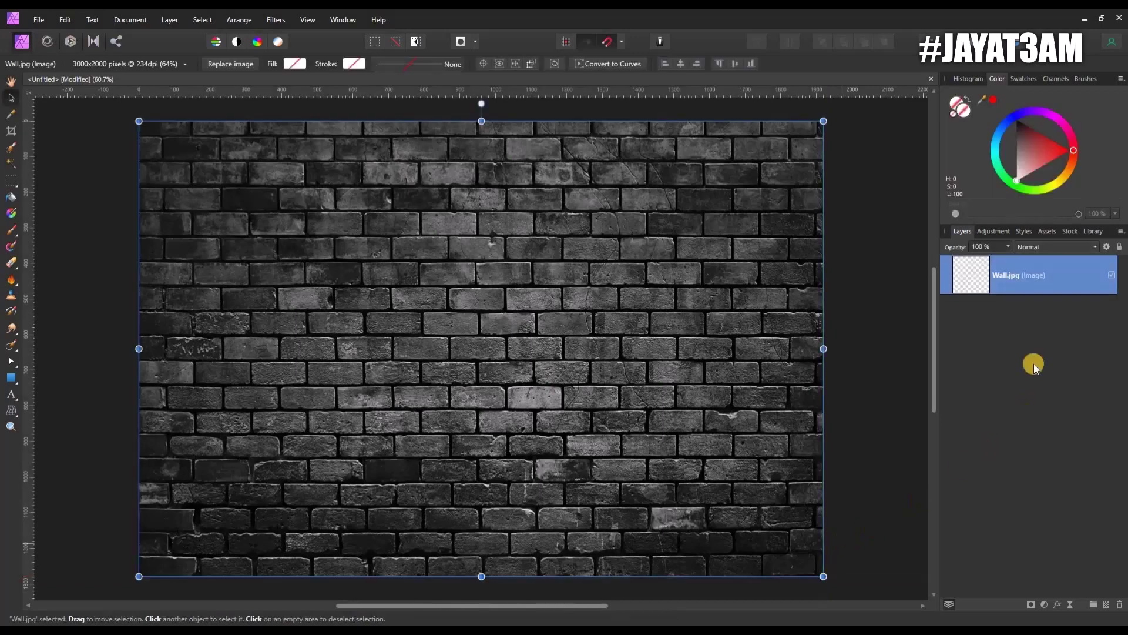
pyautogui.rightClick(1054, 285)
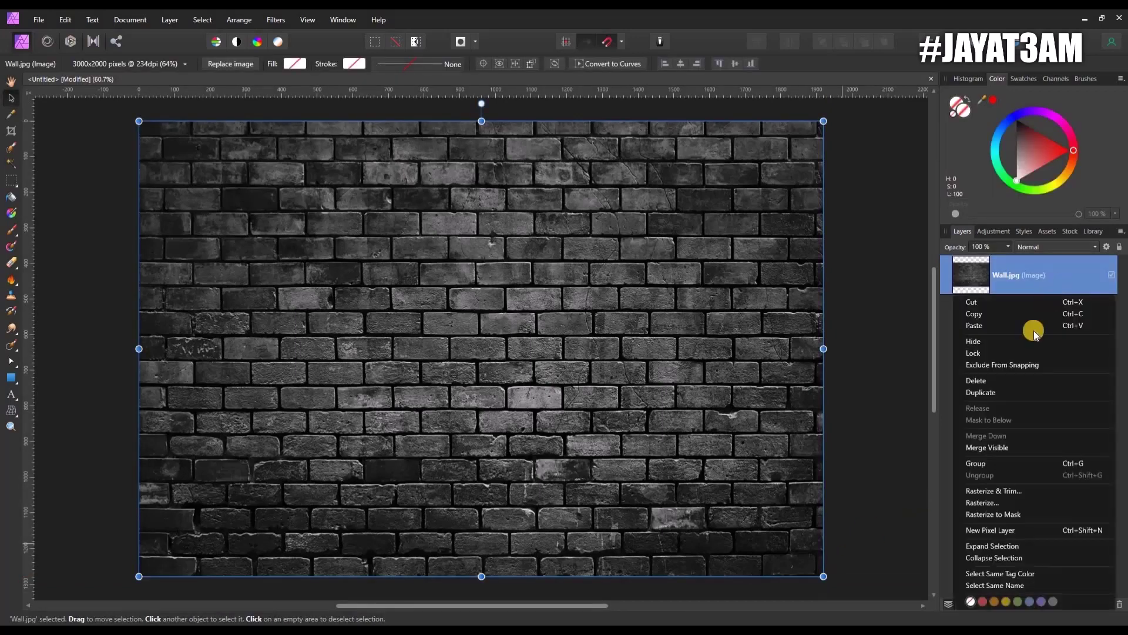
pyautogui.click(1052, 491)
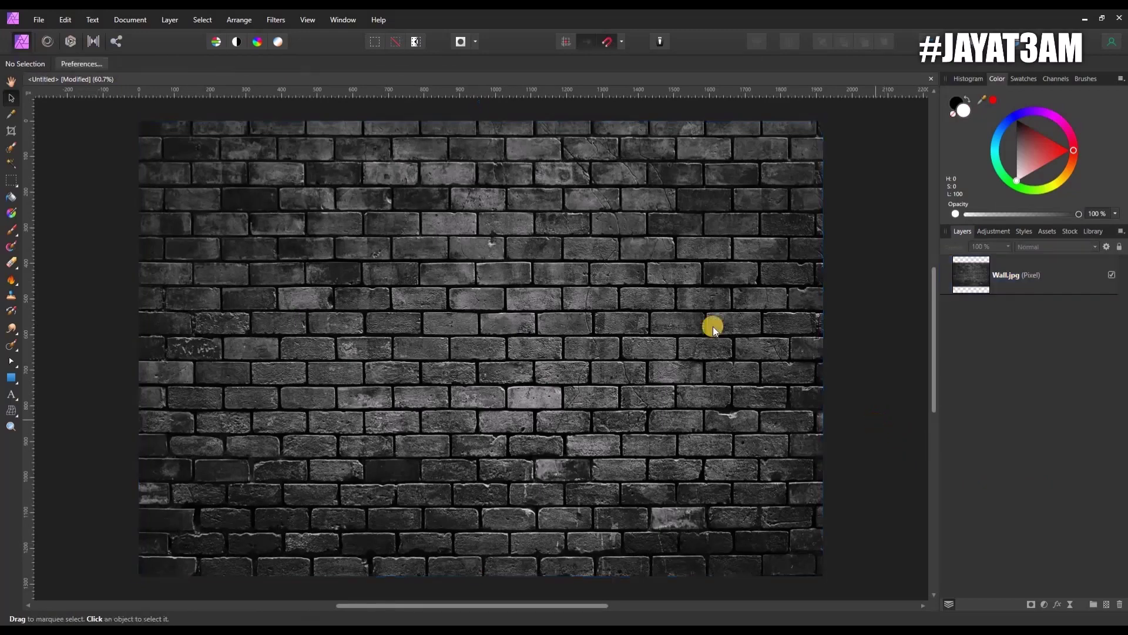
# - Place the Spray paint image over the wall, Rasterize & Trim it, and reselect its layer
pyautogui.click(33, 21)
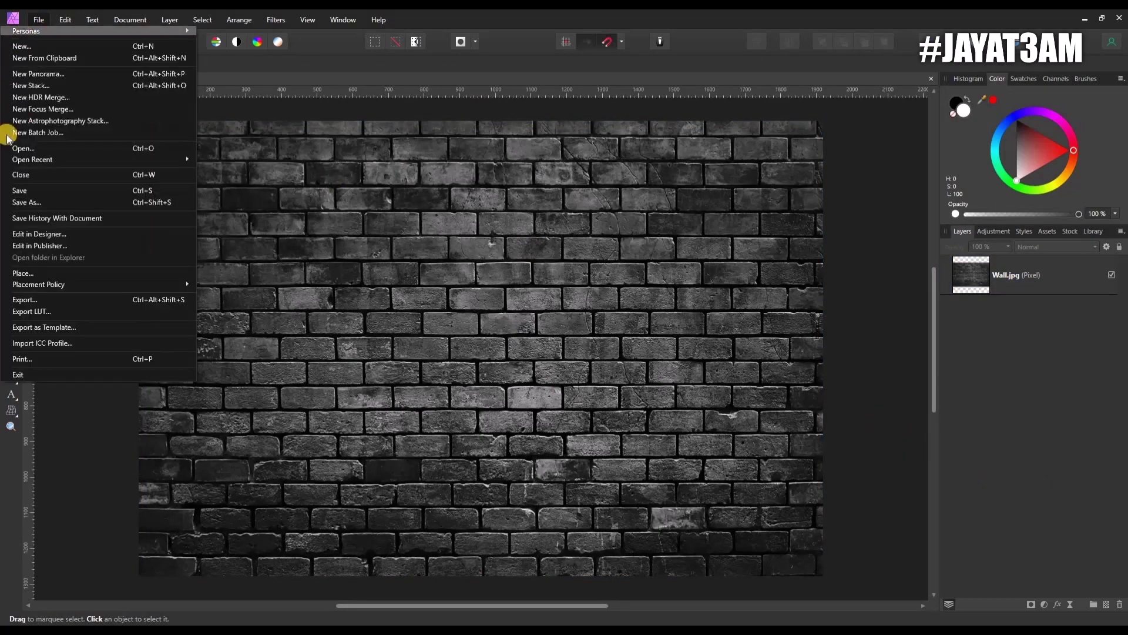
pyautogui.click(28, 276)
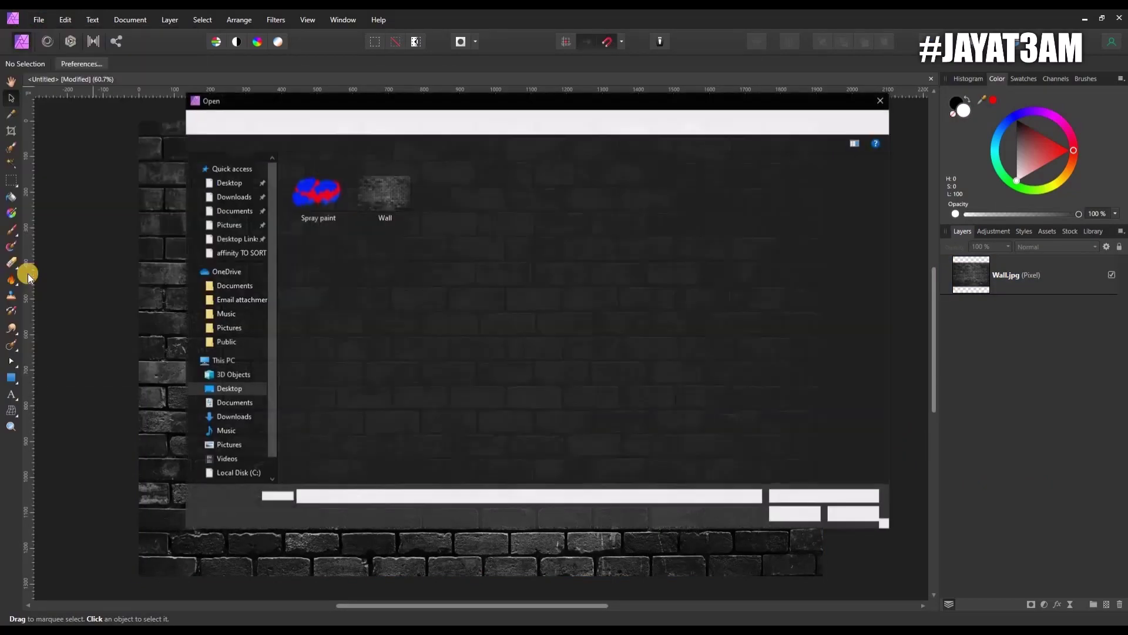
pyautogui.click(322, 196)
pyautogui.doubleClick(322, 195)
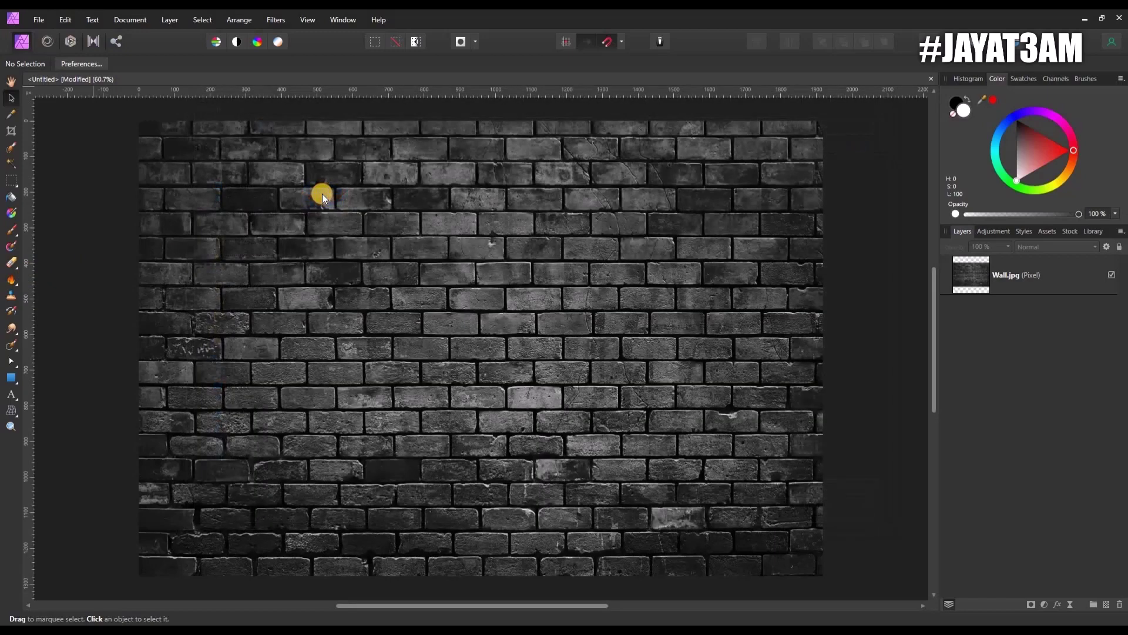
pyautogui.moveTo(139, 121)
pyautogui.mouseDown()
pyautogui.moveTo(750, 488)
pyautogui.moveTo(824, 577)
pyautogui.mouseUp()
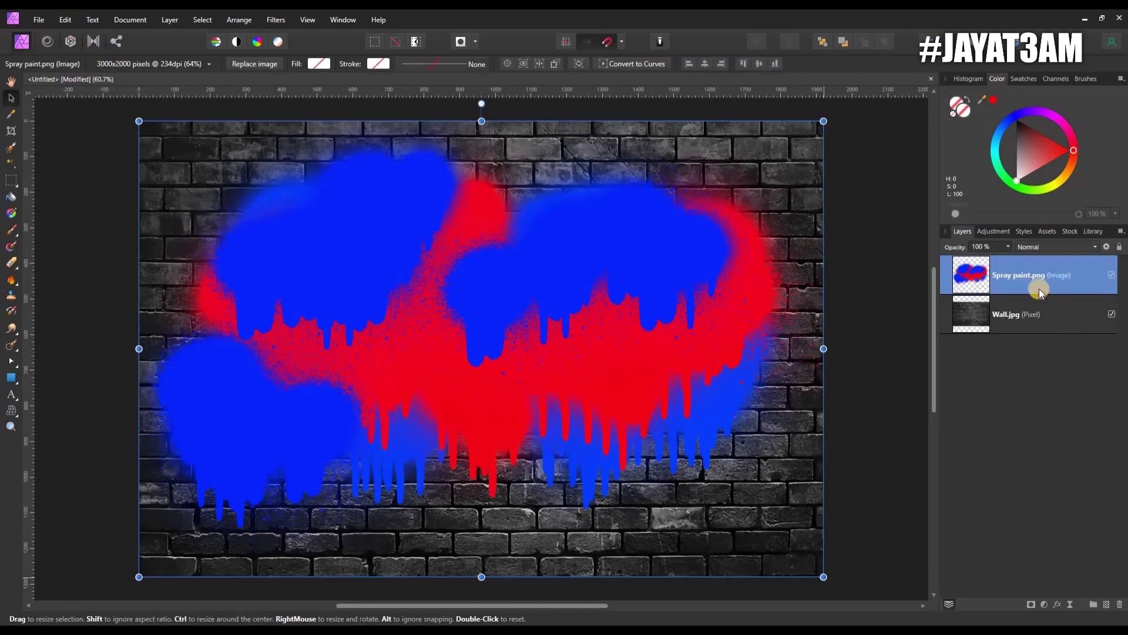
pyautogui.rightClick(1039, 291)
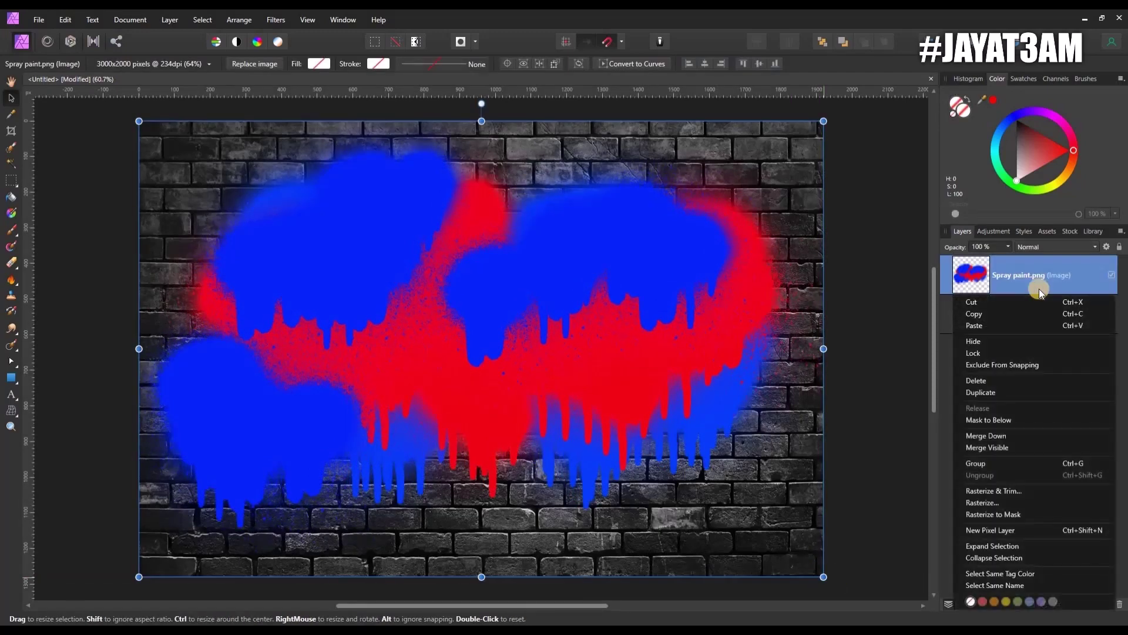
pyautogui.click(1031, 495)
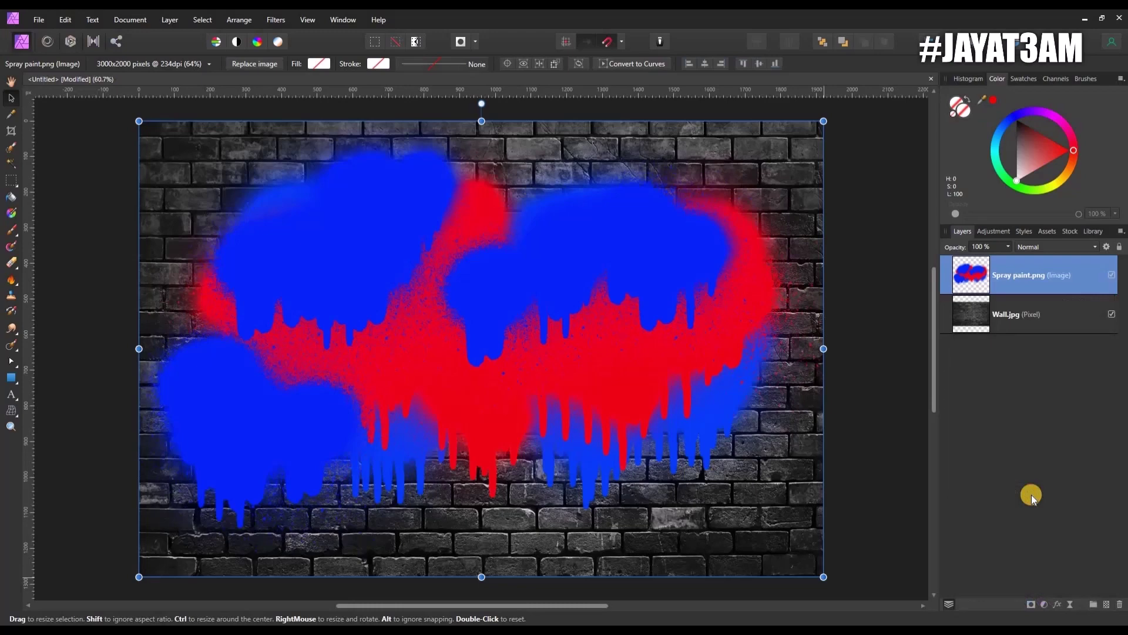
pyautogui.click(896, 366)
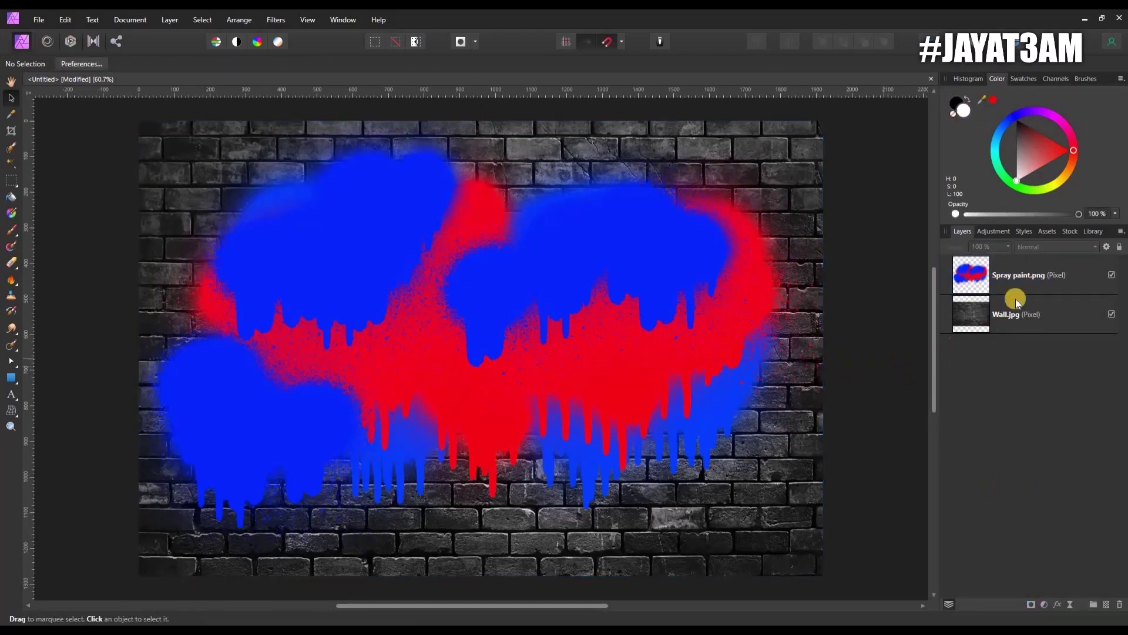
pyautogui.click(1078, 275)
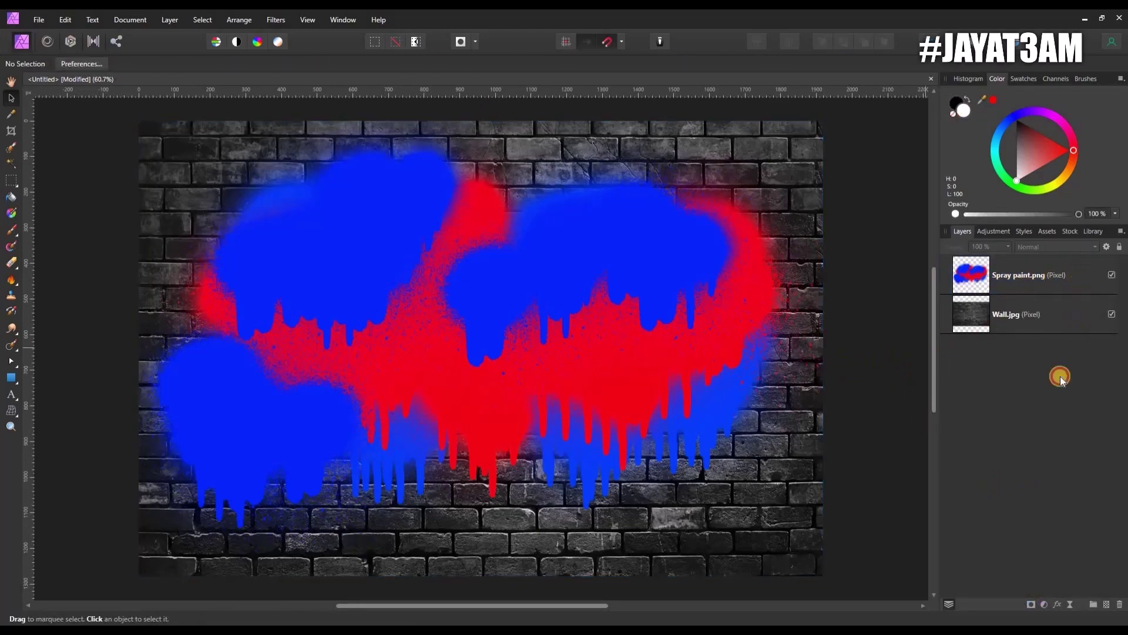
# - Add a Live Displace filter to the spray paint, loading the map from layers beneath
pyautogui.click(1071, 606)
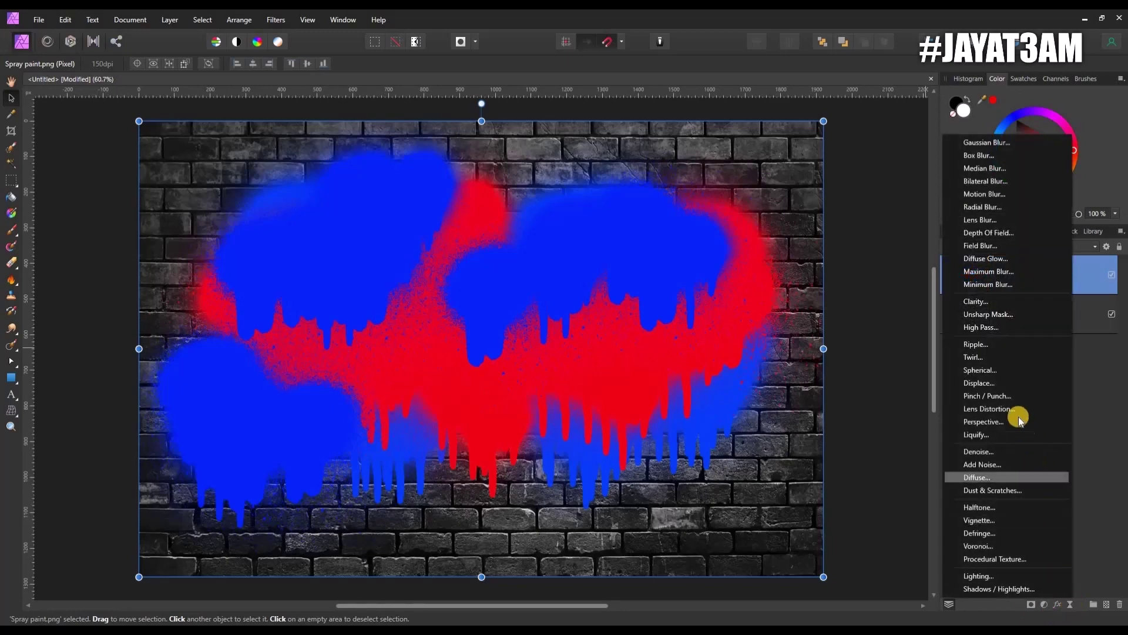
pyautogui.click(992, 385)
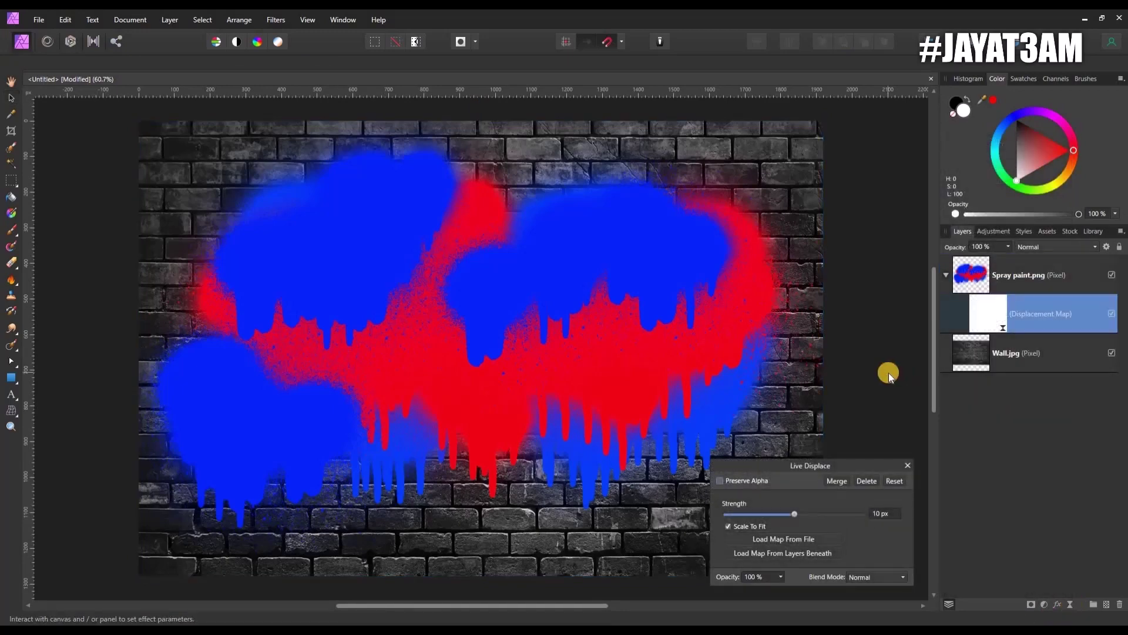
pyautogui.hotkey('ctrl', '+')
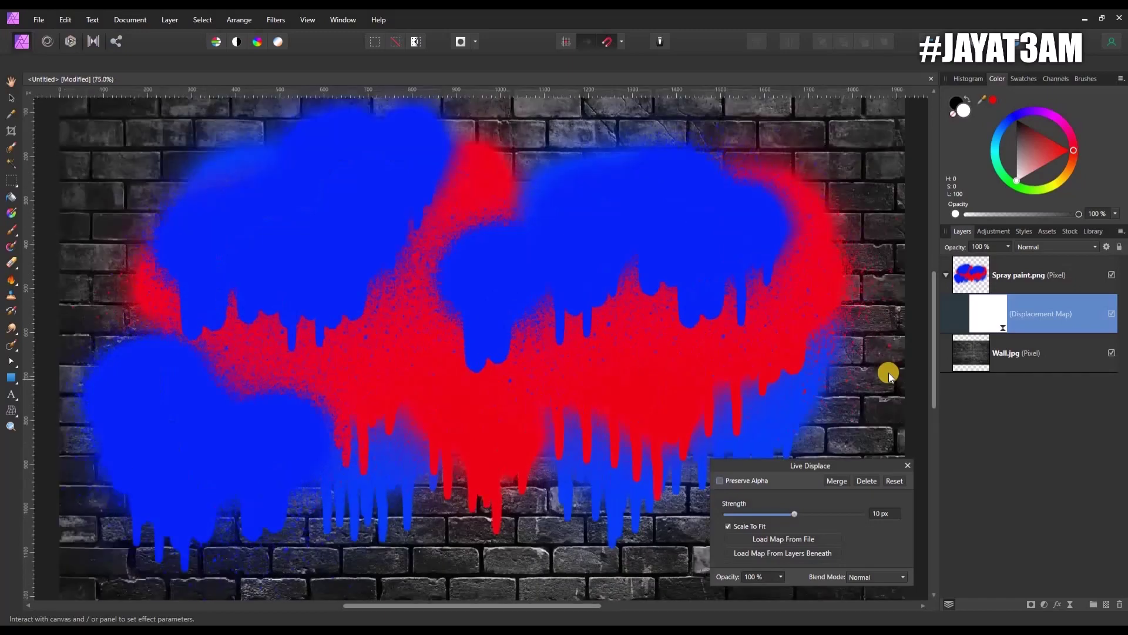
pyautogui.hotkey('ctrl', '+')
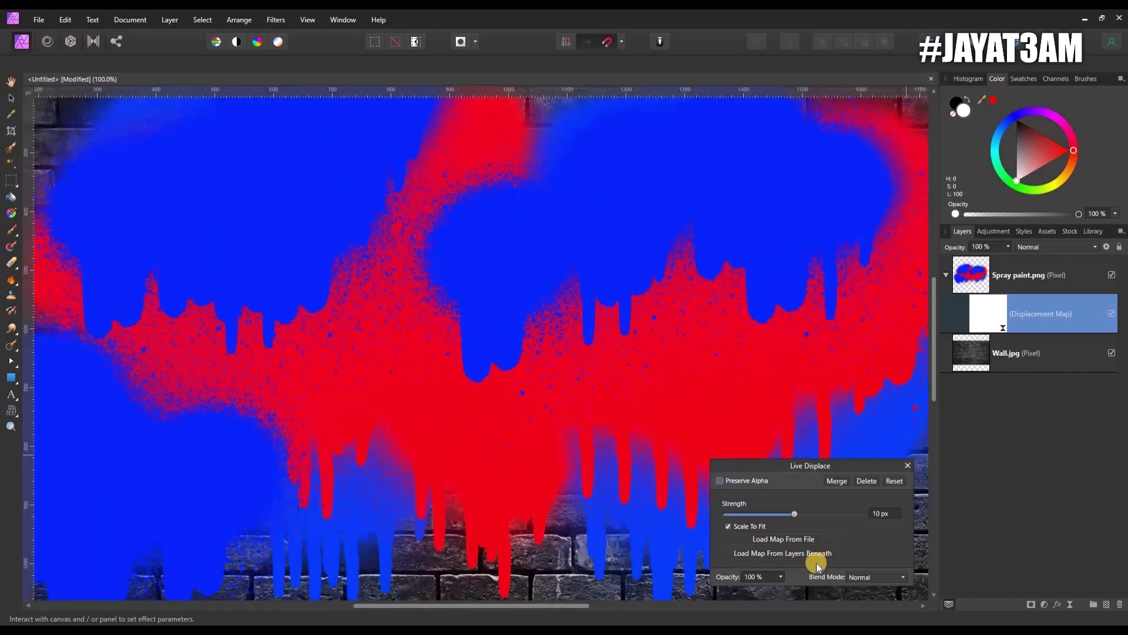
pyautogui.click(815, 553)
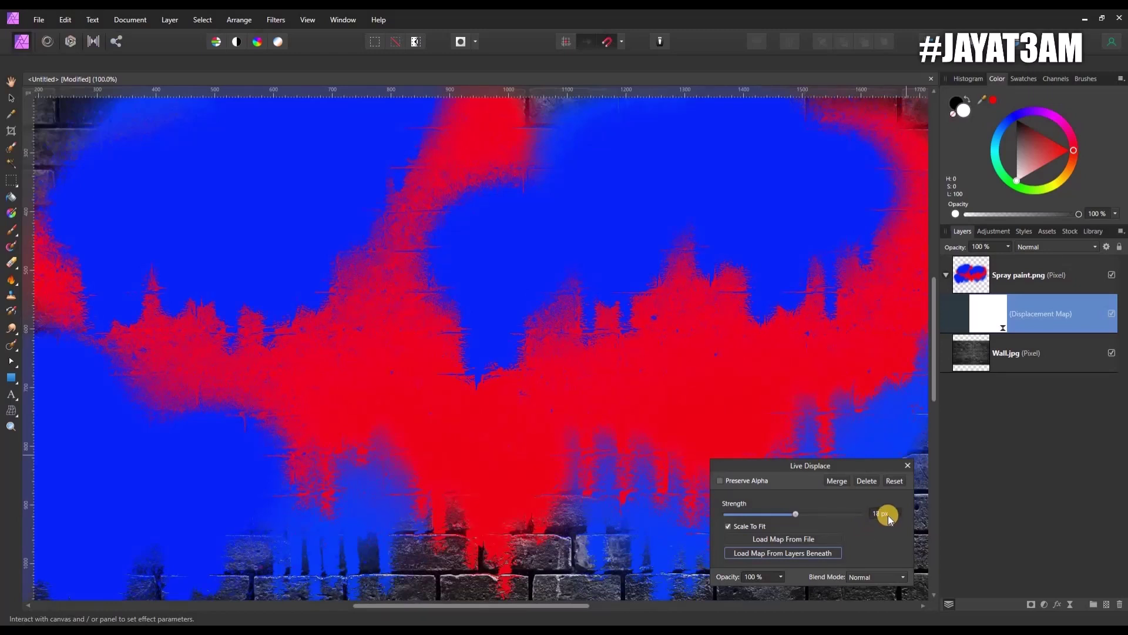
pyautogui.click(907, 467)
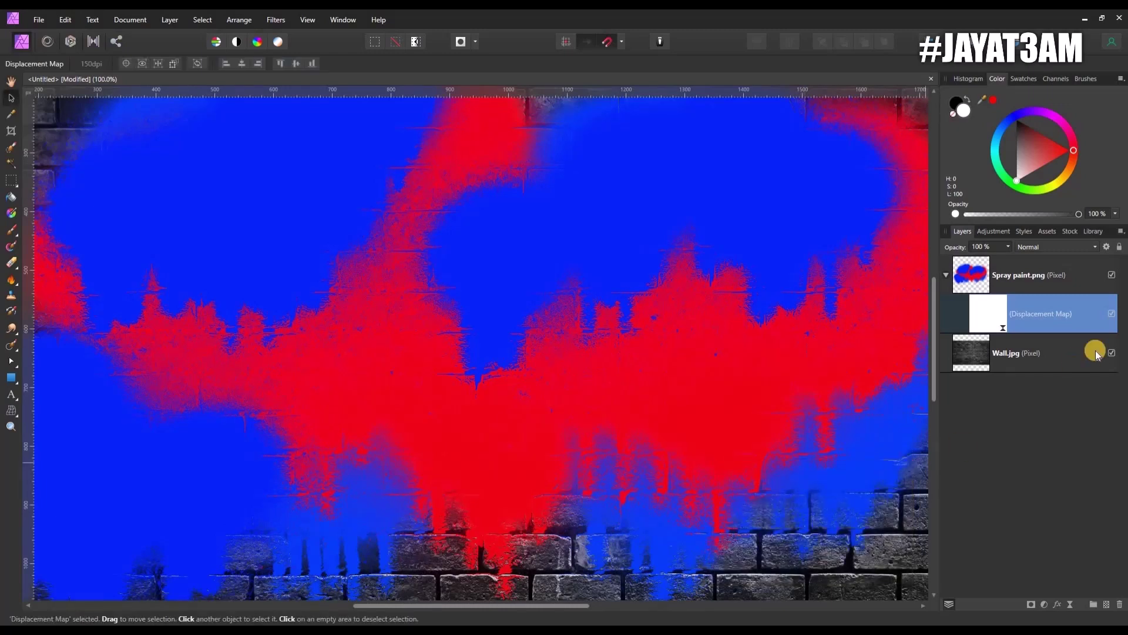
# - Rasterize the Spray paint layer to bake in the displacement, then zoom to fit
pyautogui.click(1078, 290)
pyautogui.rightClick(1078, 286)
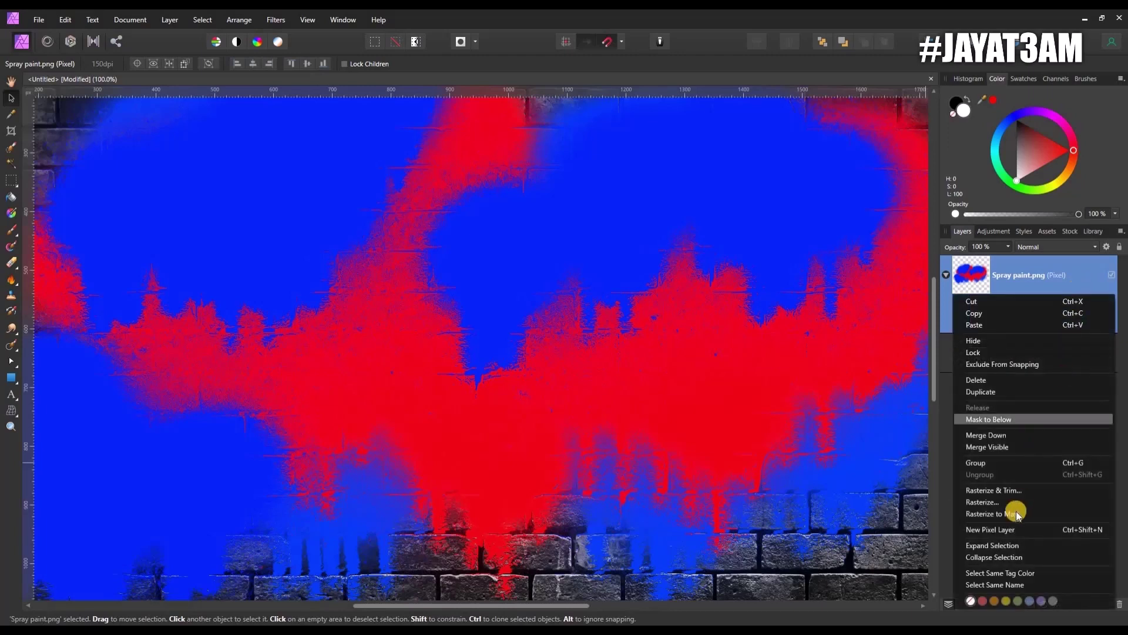
pyautogui.click(1027, 492)
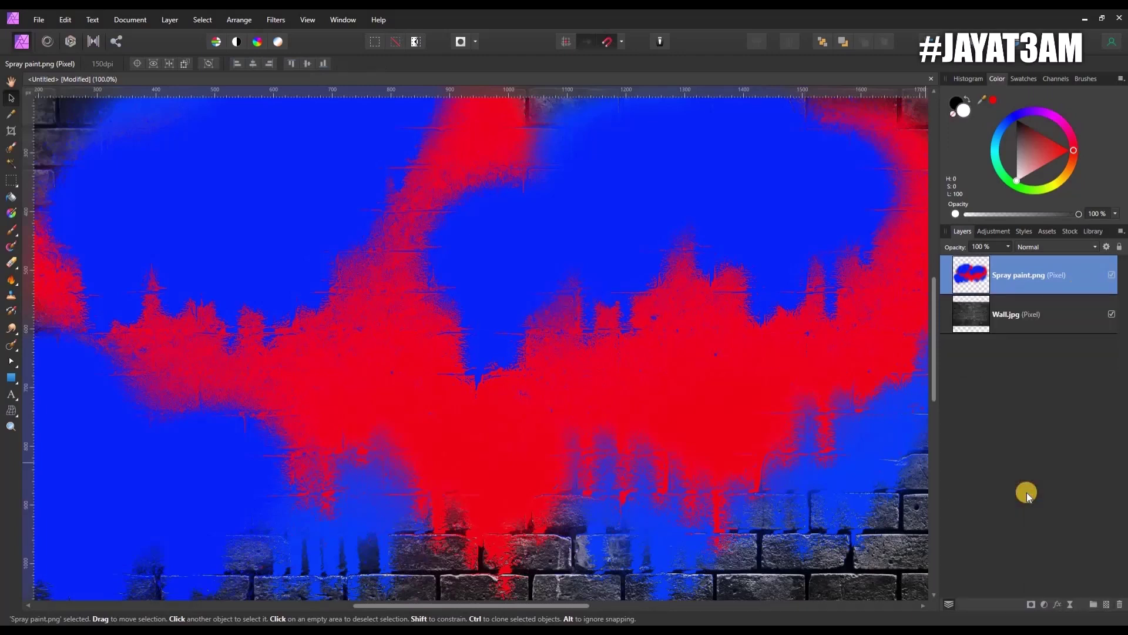
pyautogui.hotkey('ctrl', '0')
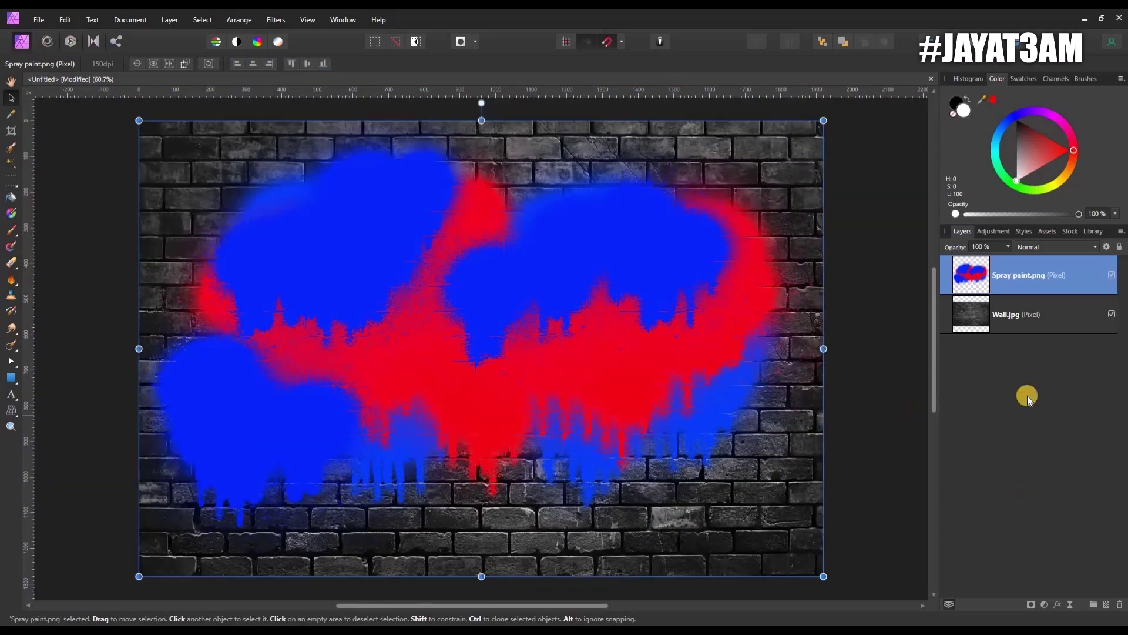
# - Set the Spray paint layer's blend mode to Color, then deselect and hide it
pyautogui.click(1059, 247)
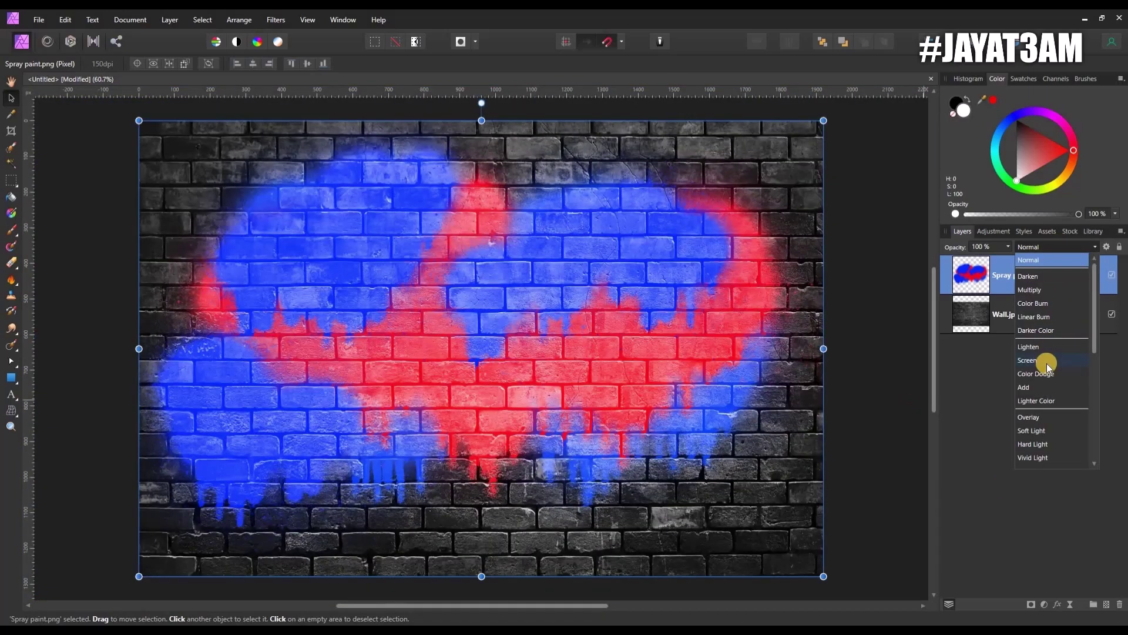
pyautogui.scroll(-2, 1046, 364)
pyautogui.scroll(-1, 1046, 363)
pyautogui.scroll(-2, 1046, 364)
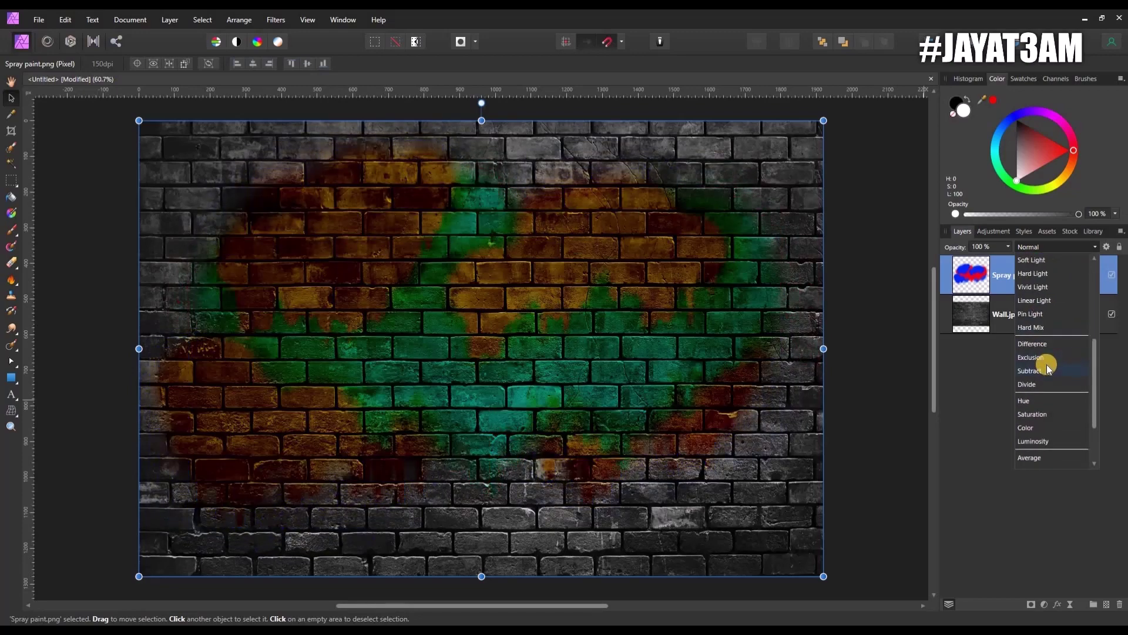
pyautogui.scroll(-1, 1047, 364)
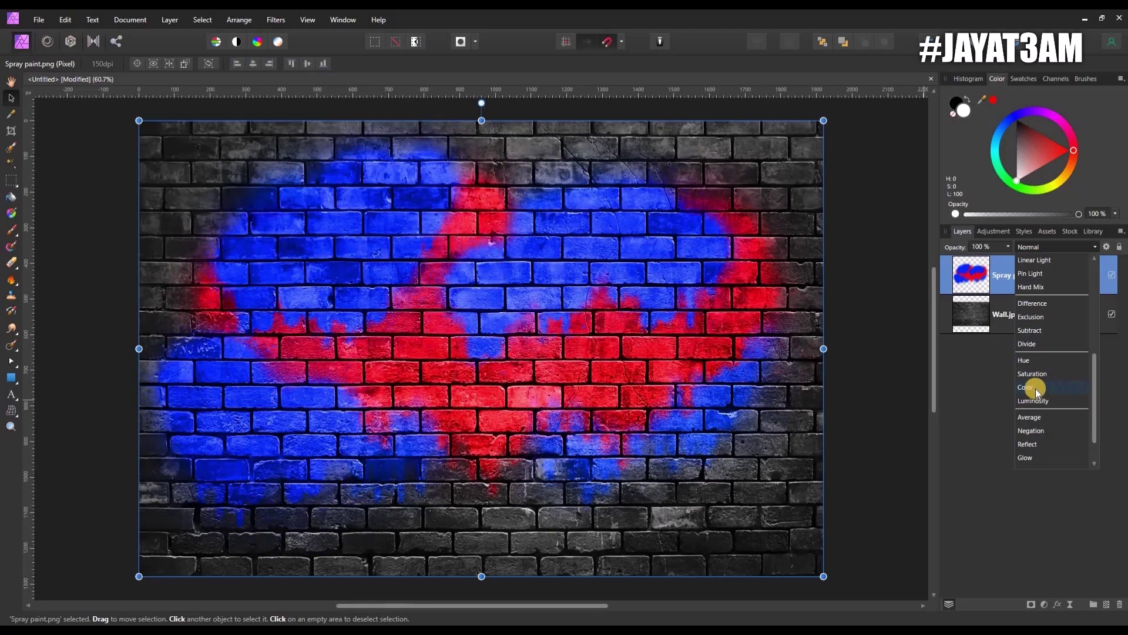
pyautogui.click(1072, 388)
pyautogui.click(877, 395)
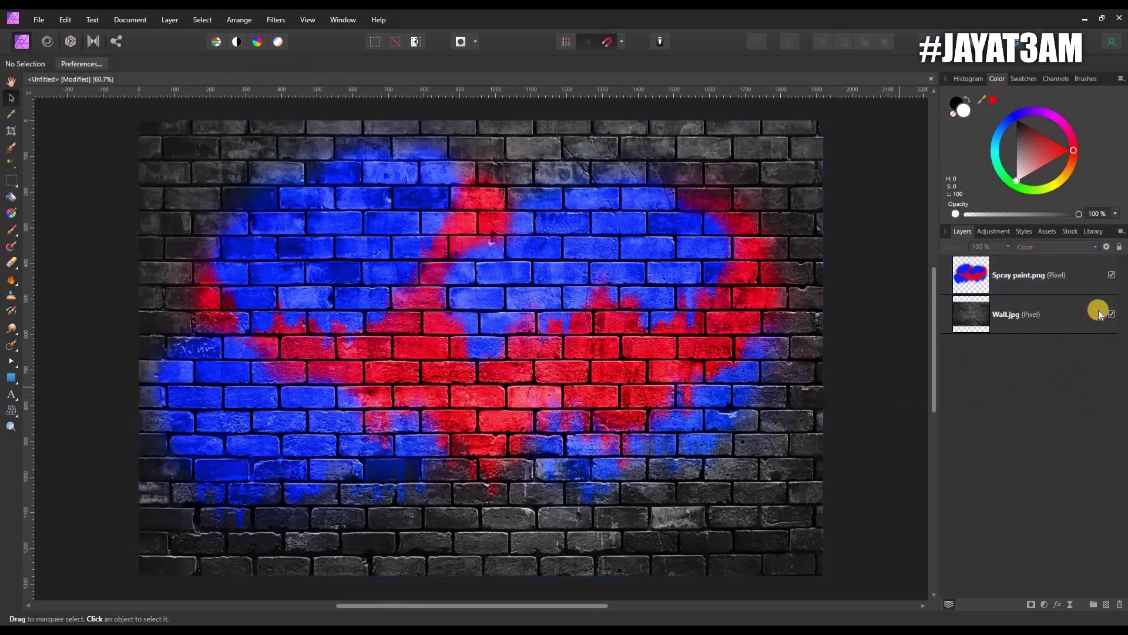
pyautogui.click(1113, 277)
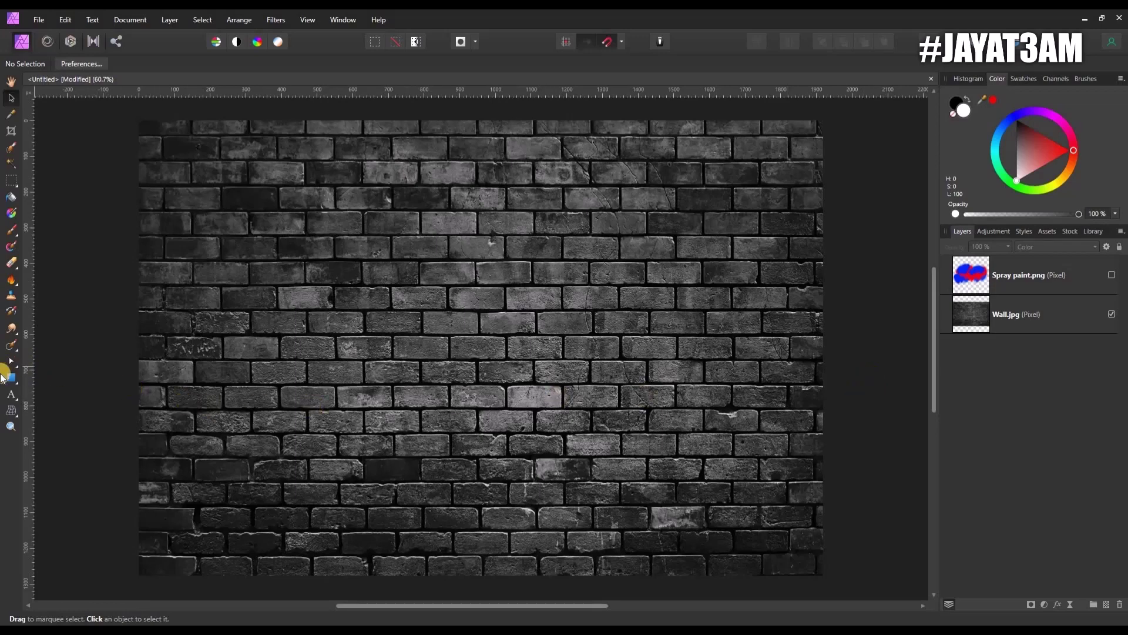
# - Create artistic text reading 'JAY AT 3AM' on the wall
pyautogui.click(12, 394)
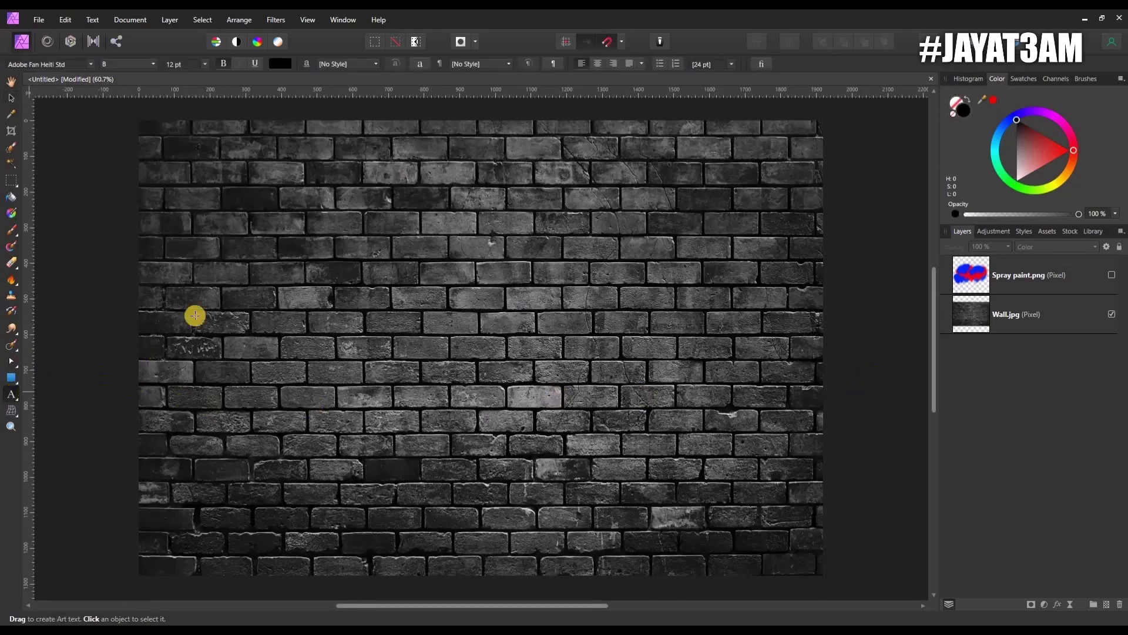
pyautogui.moveTo(178, 303); pyautogui.dragTo(191, 385)
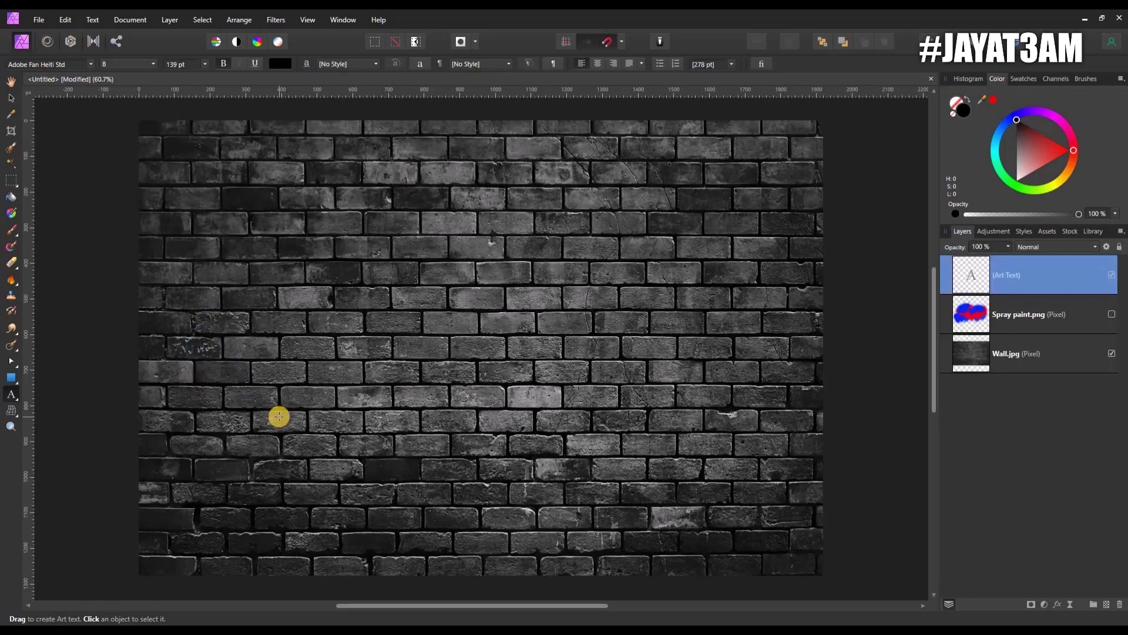
pyautogui.write('JAY')
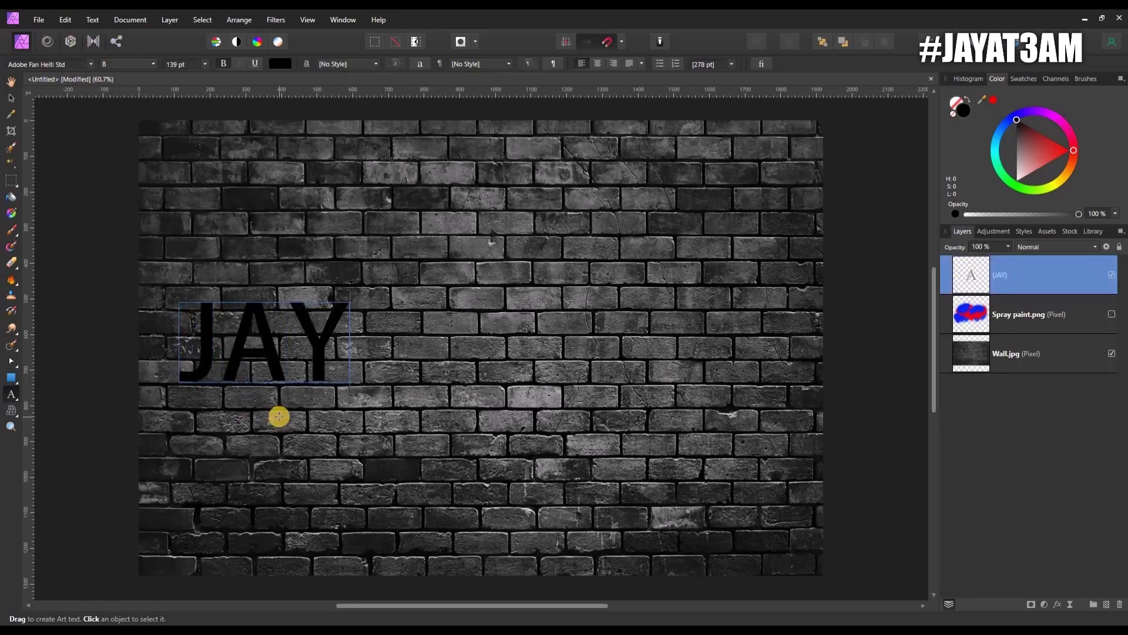
pyautogui.write(' AT 3')
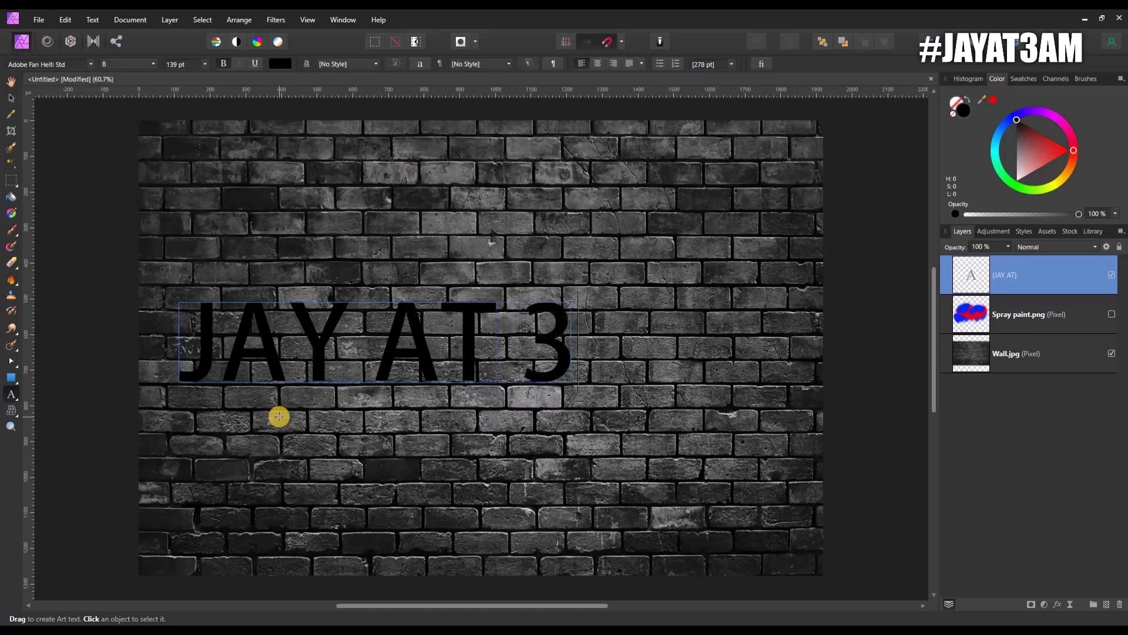
pyautogui.write('AM')
pyautogui.press('Escape')
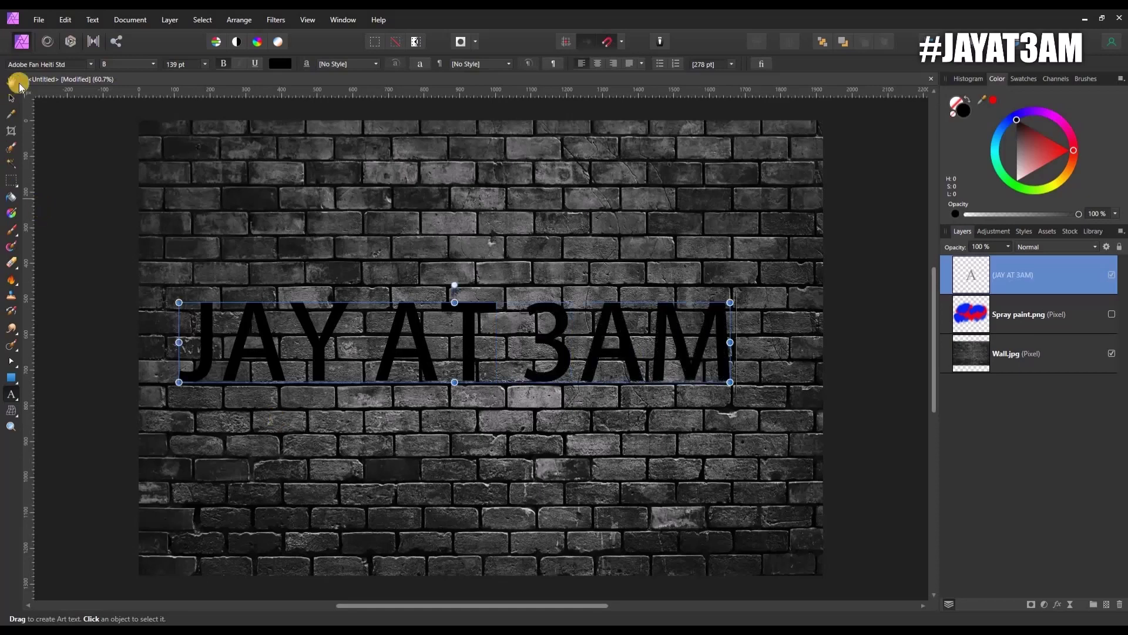
pyautogui.click(12, 98)
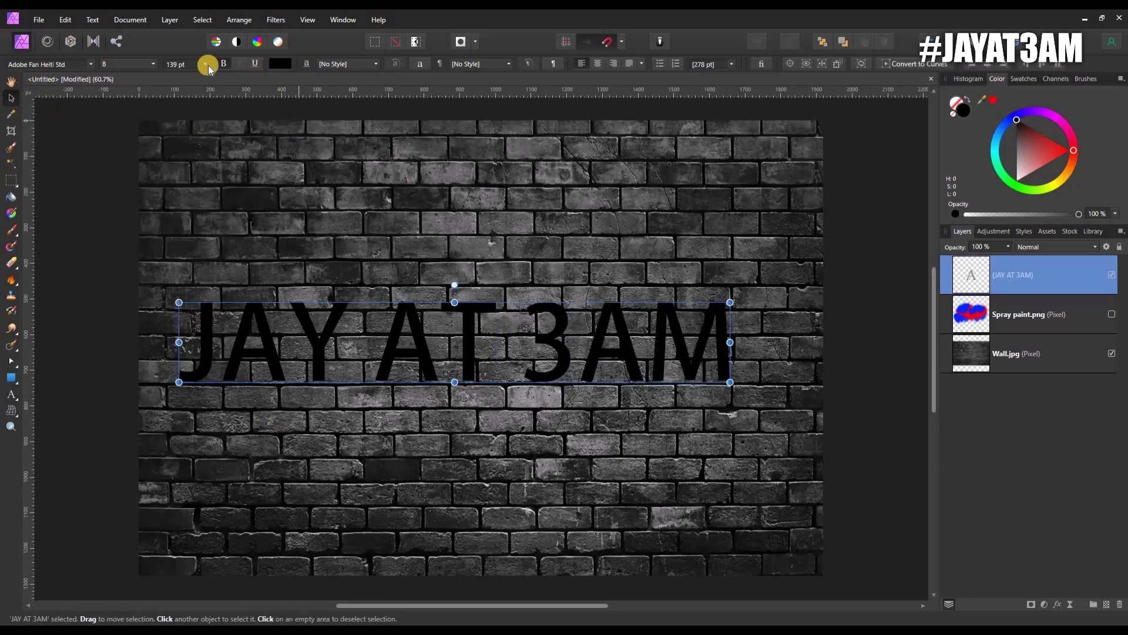
# - Change the text to the Another Tag graffiti font in white
pyautogui.click(80, 63)
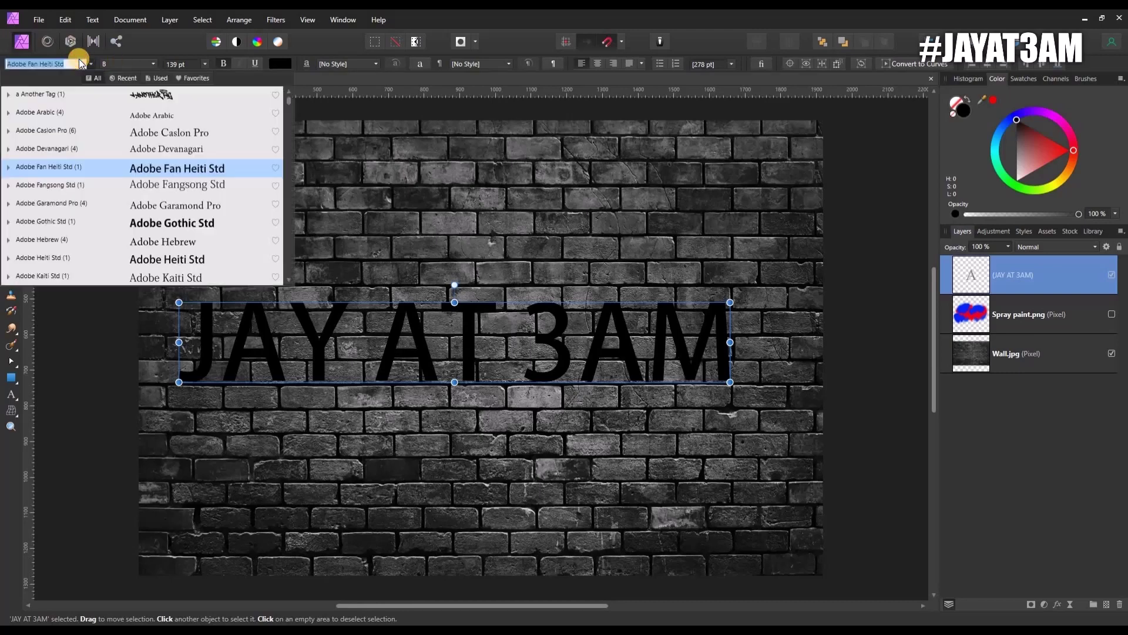
pyautogui.click(191, 97)
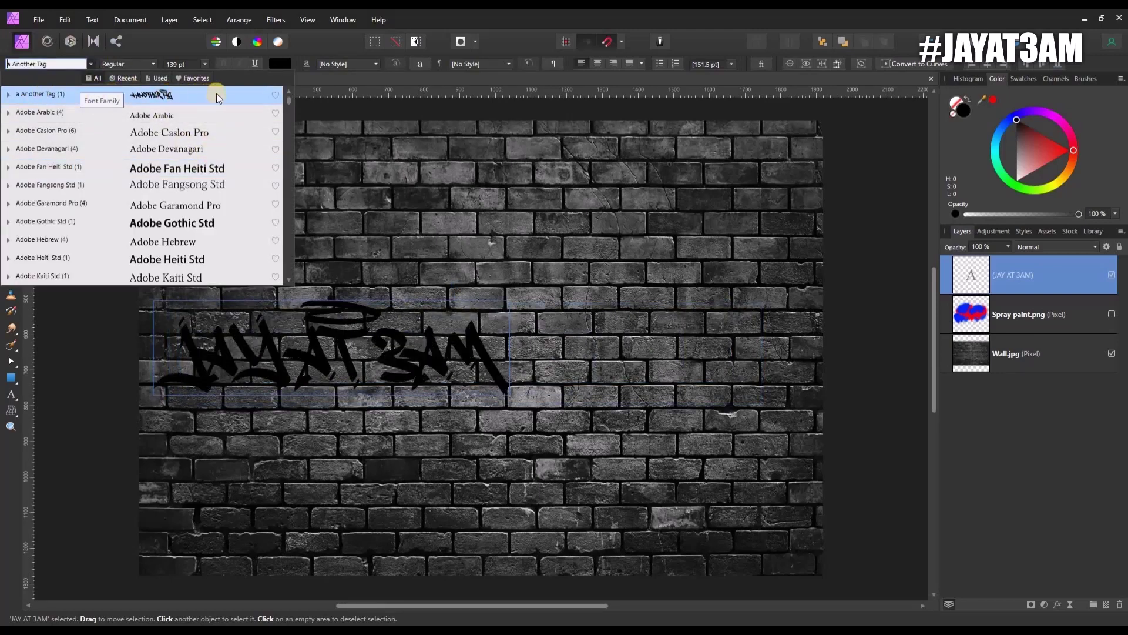
pyautogui.click(216, 93)
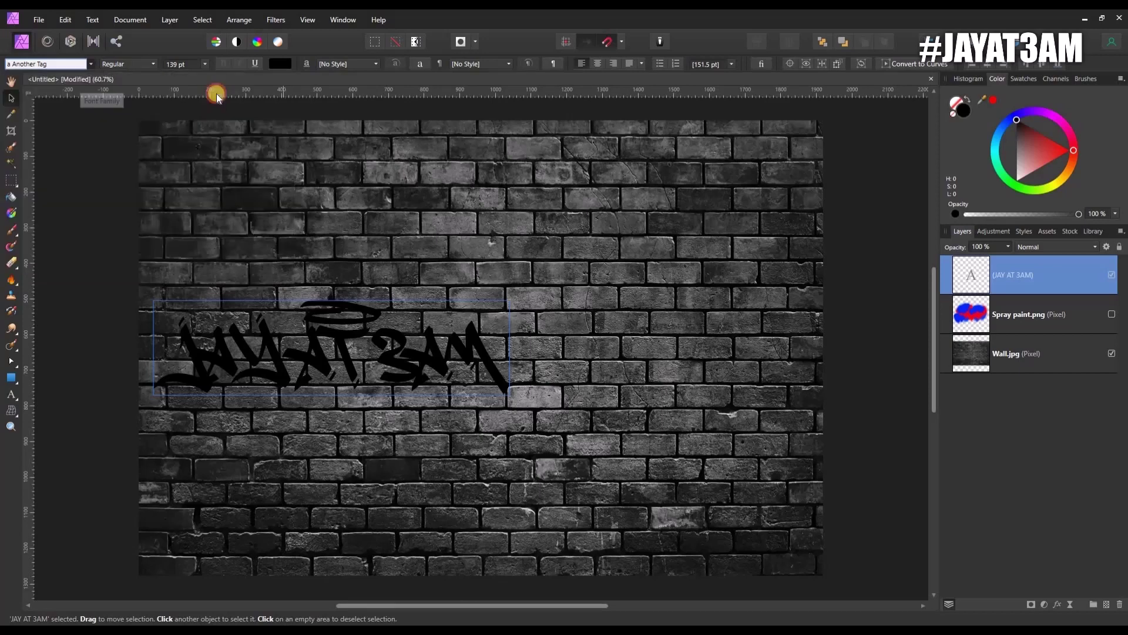
pyautogui.click(281, 65)
pyautogui.moveTo(266, 172); pyautogui.dragTo(262, 194)
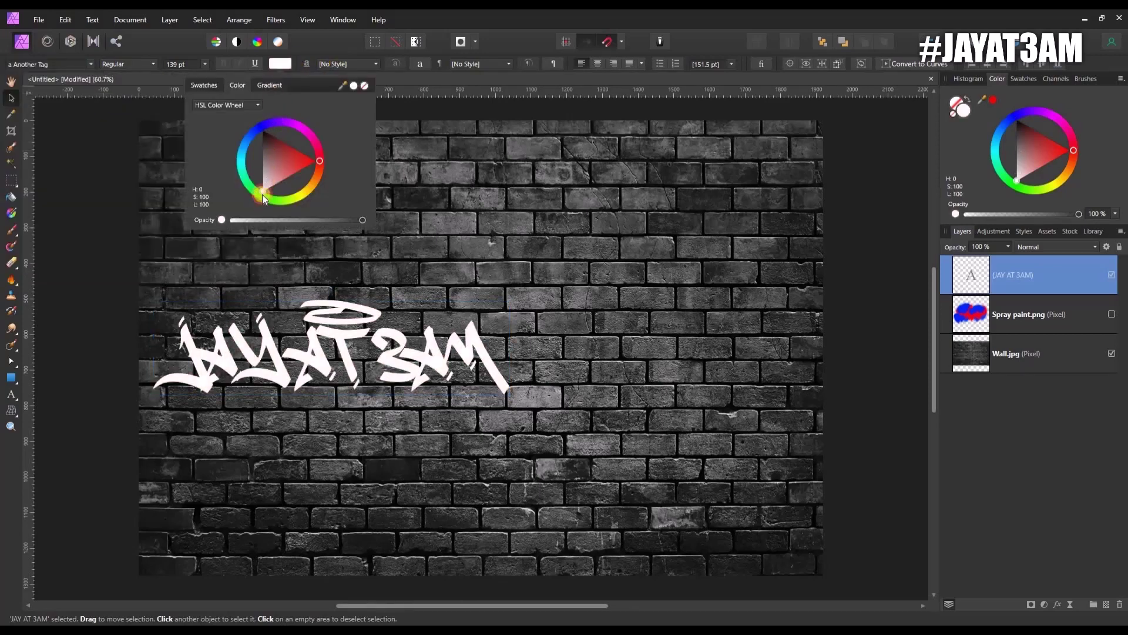
pyautogui.click(286, 69)
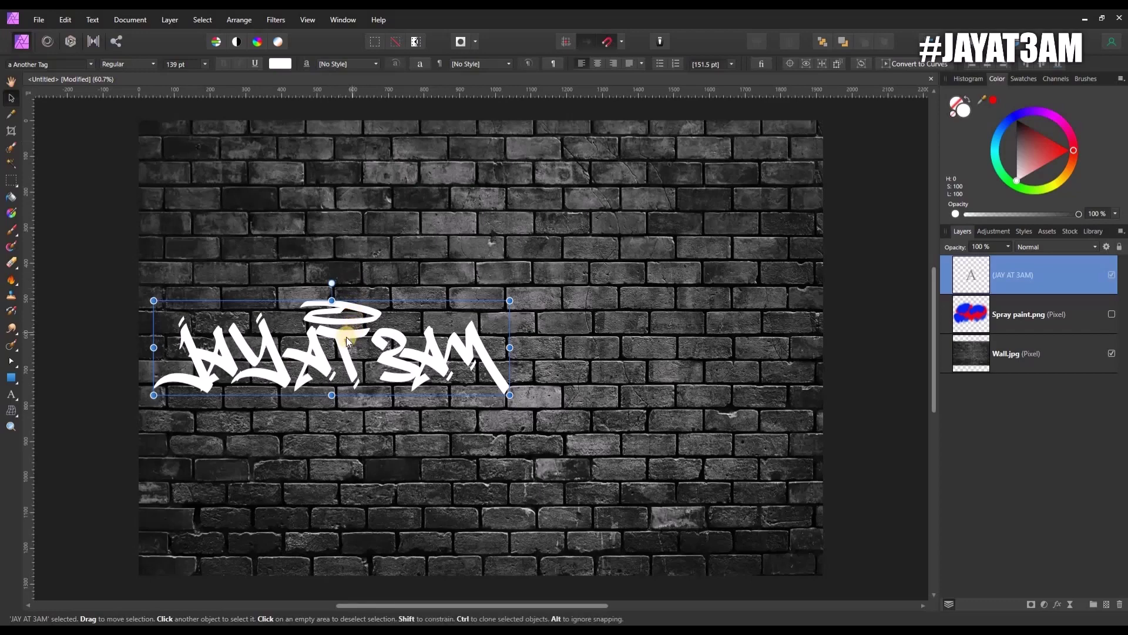
# - Enlarge and stretch the lettering taller, centering it across the wall
pyautogui.moveTo(347, 337); pyautogui.dragTo(346, 195)
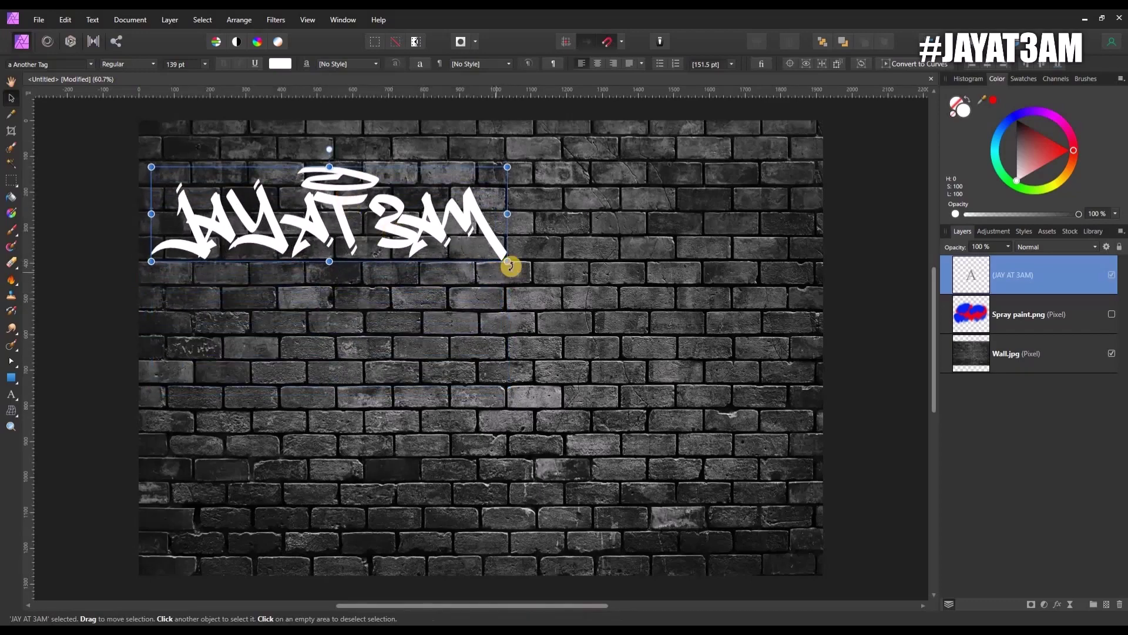
pyautogui.moveTo(553, 294); pyautogui.dragTo(716, 445)
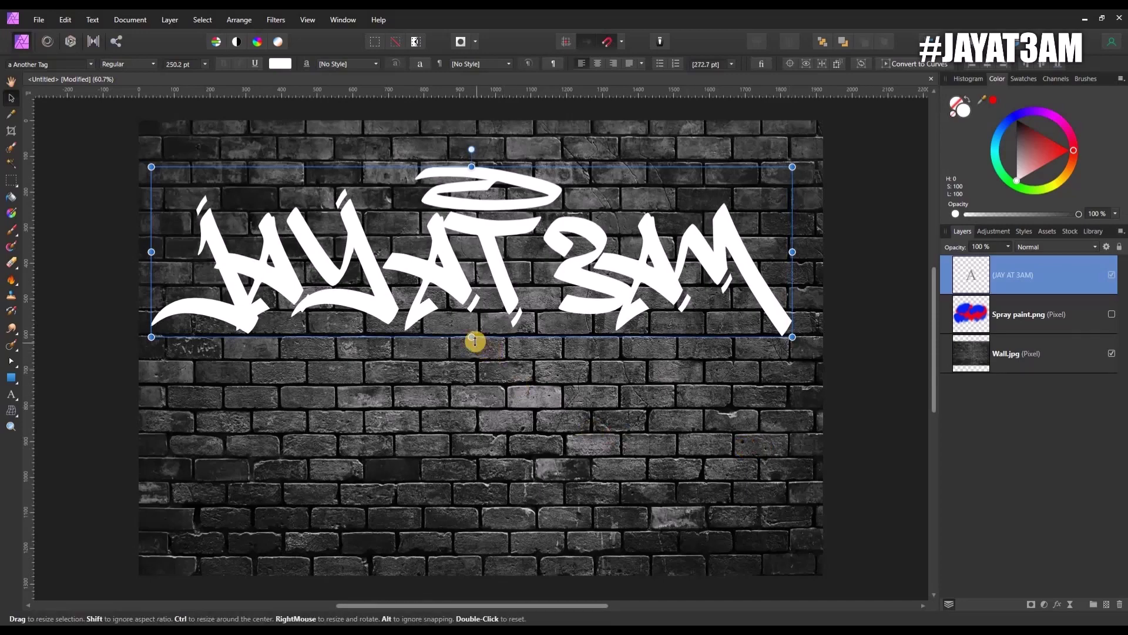
pyautogui.moveTo(471, 337); pyautogui.dragTo(473, 428)
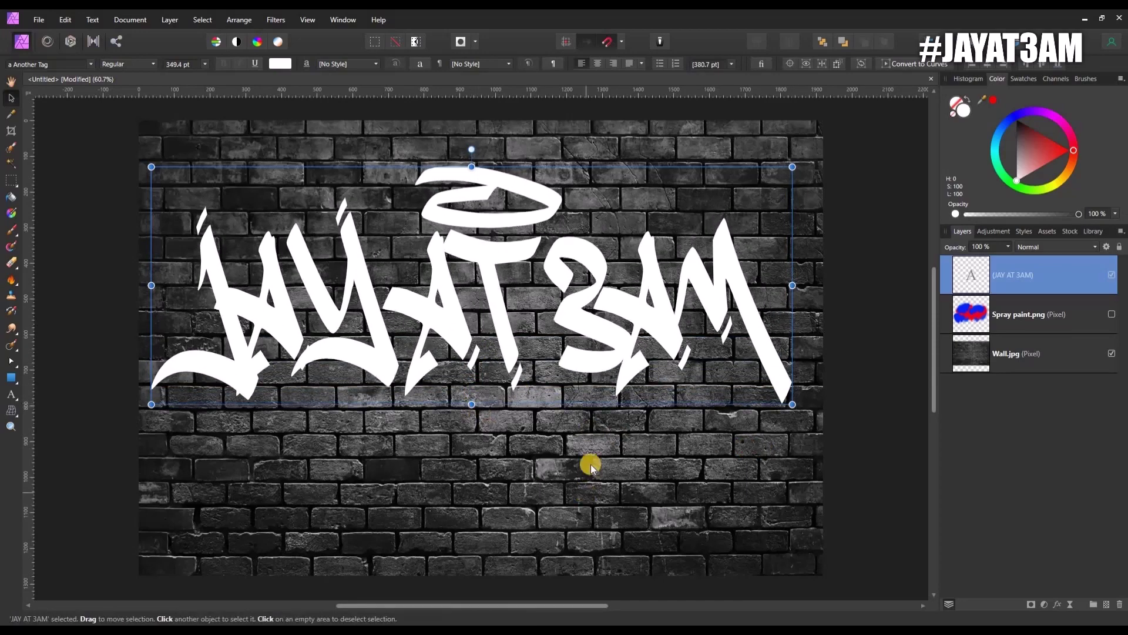
pyautogui.moveTo(488, 261)
pyautogui.mouseDown()
pyautogui.moveTo(487, 324)
pyautogui.moveTo(497, 319)
pyautogui.mouseUp()
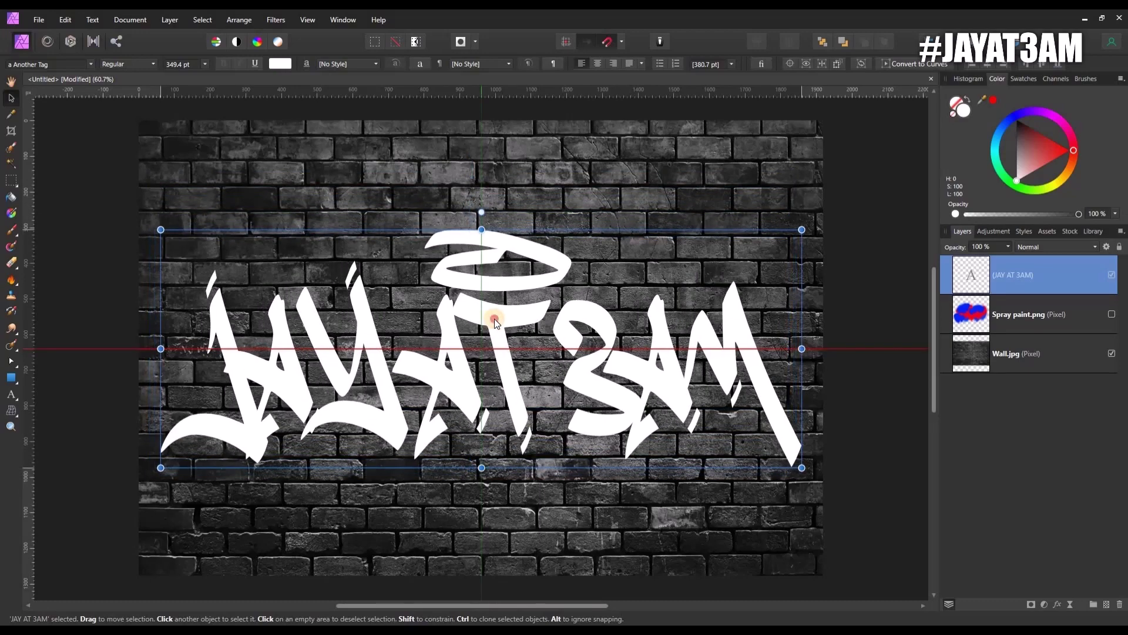
# - Rasterize the text layer and add a black Outline layer effect of about 14 px radius
pyautogui.rightClick(1061, 284)
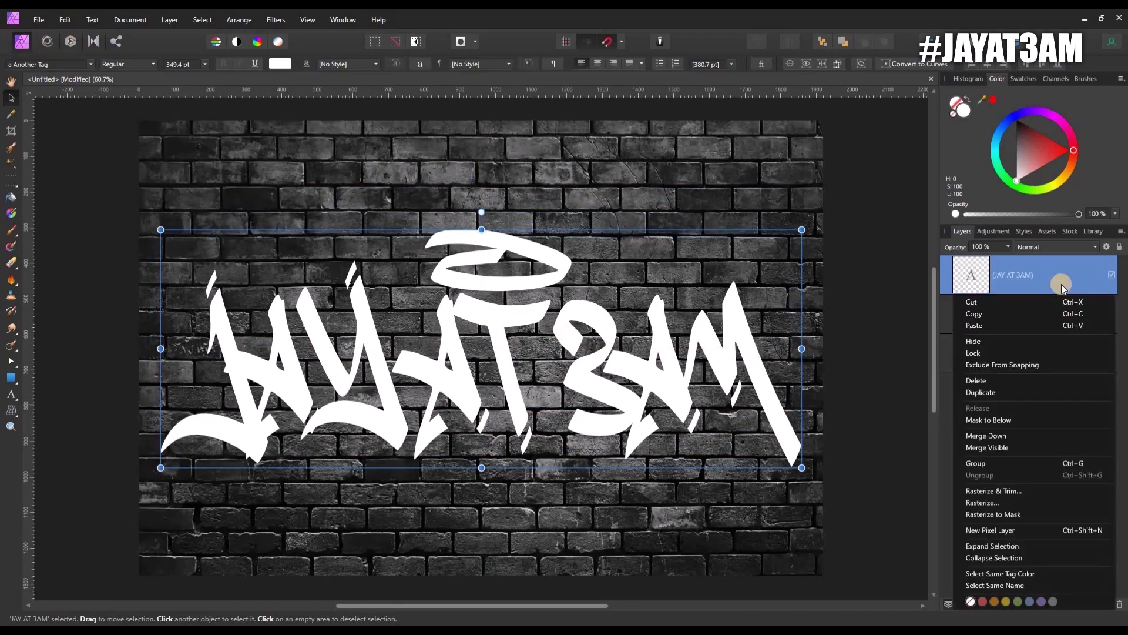
pyautogui.click(1024, 504)
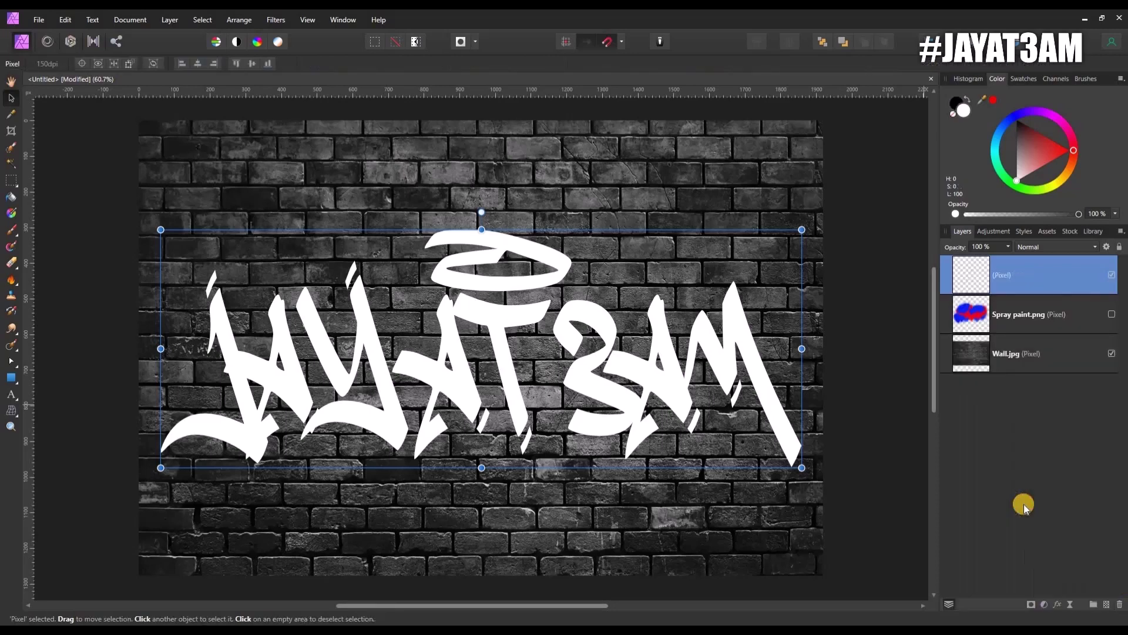
pyautogui.click(1058, 606)
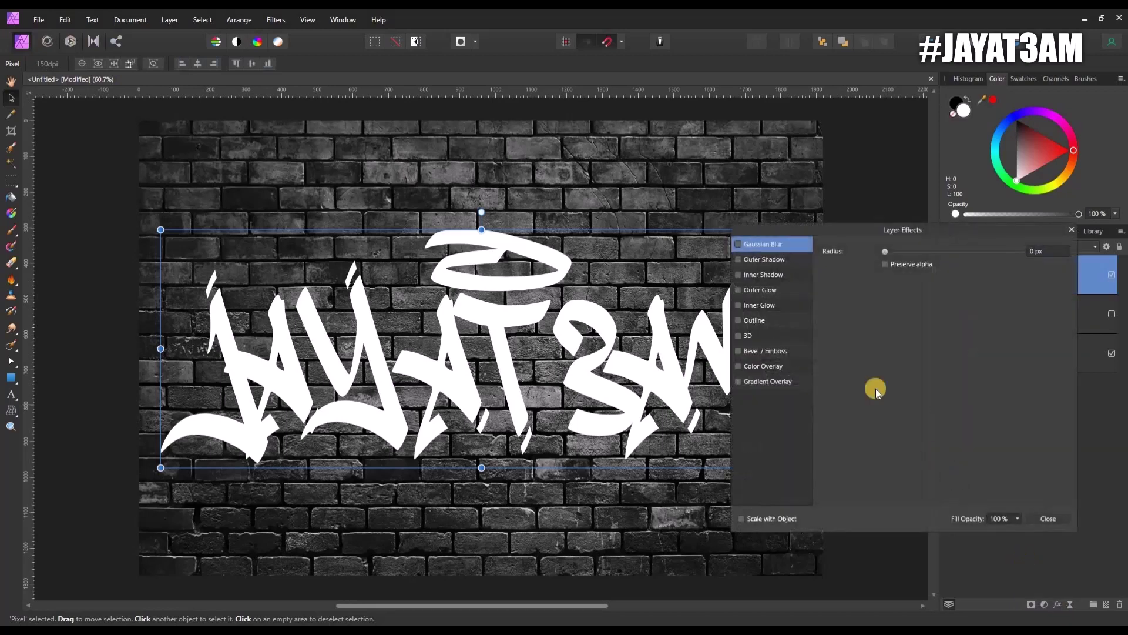
pyautogui.click(753, 320)
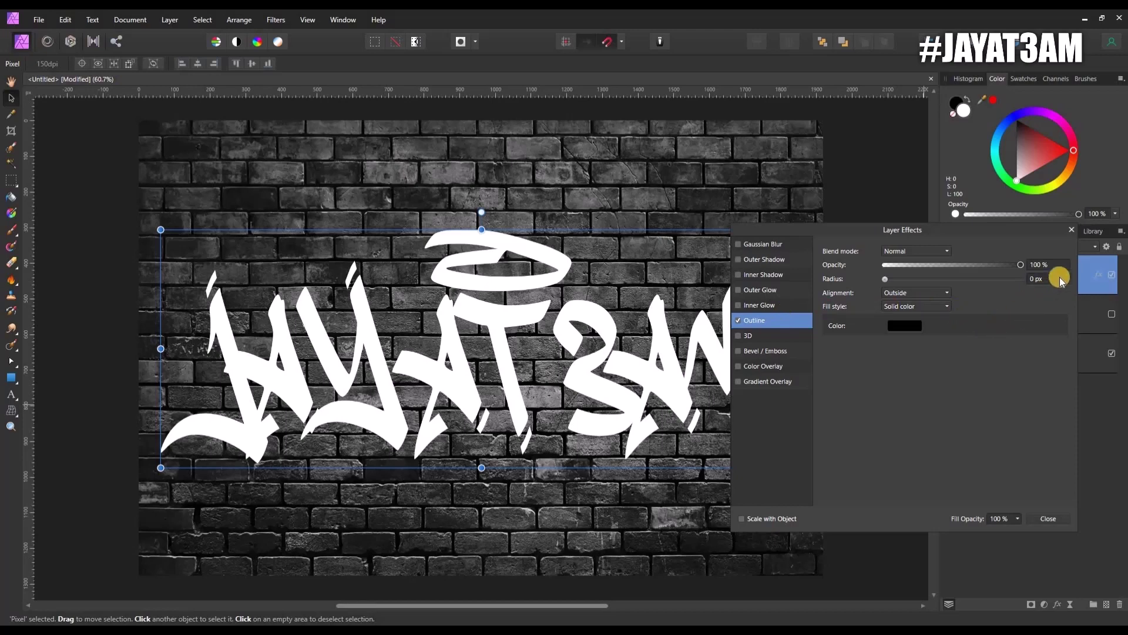
pyautogui.scroll(6, 1059, 277)
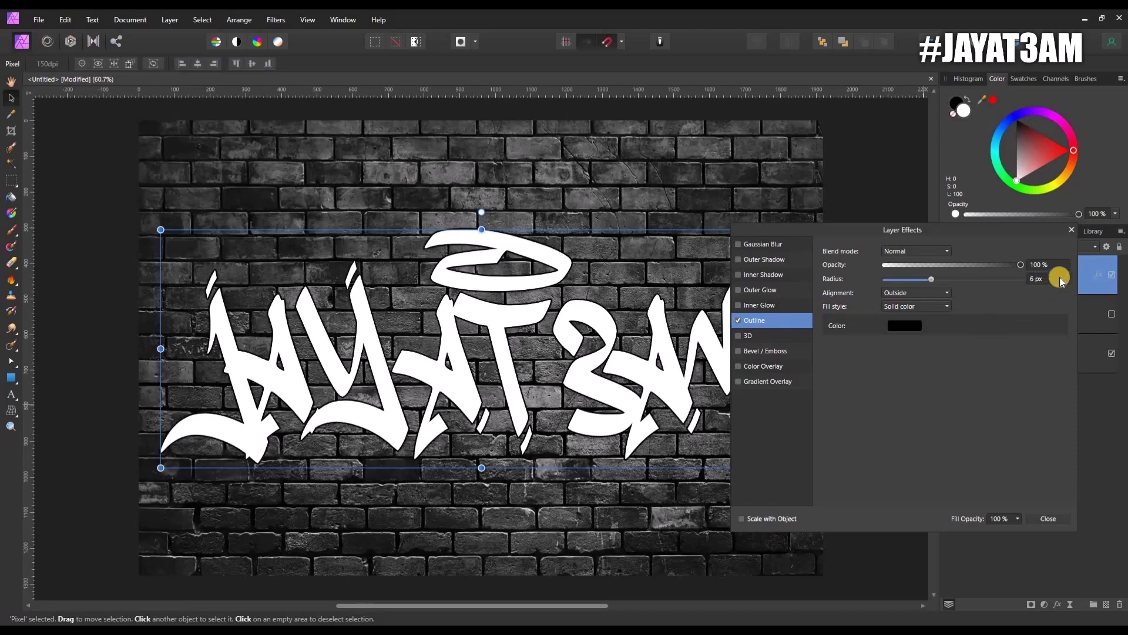
pyautogui.scroll(2, 1060, 277)
pyautogui.scroll(2, 1059, 276)
pyautogui.scroll(2, 1060, 277)
pyautogui.scroll(1, 1060, 277)
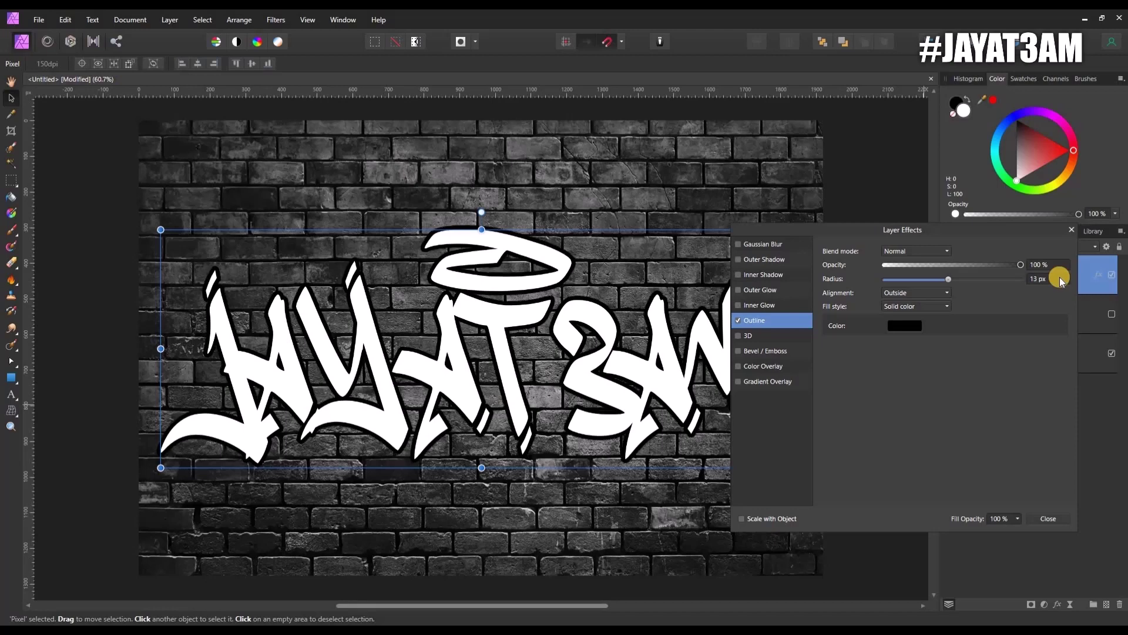
pyautogui.scroll(1, 1059, 277)
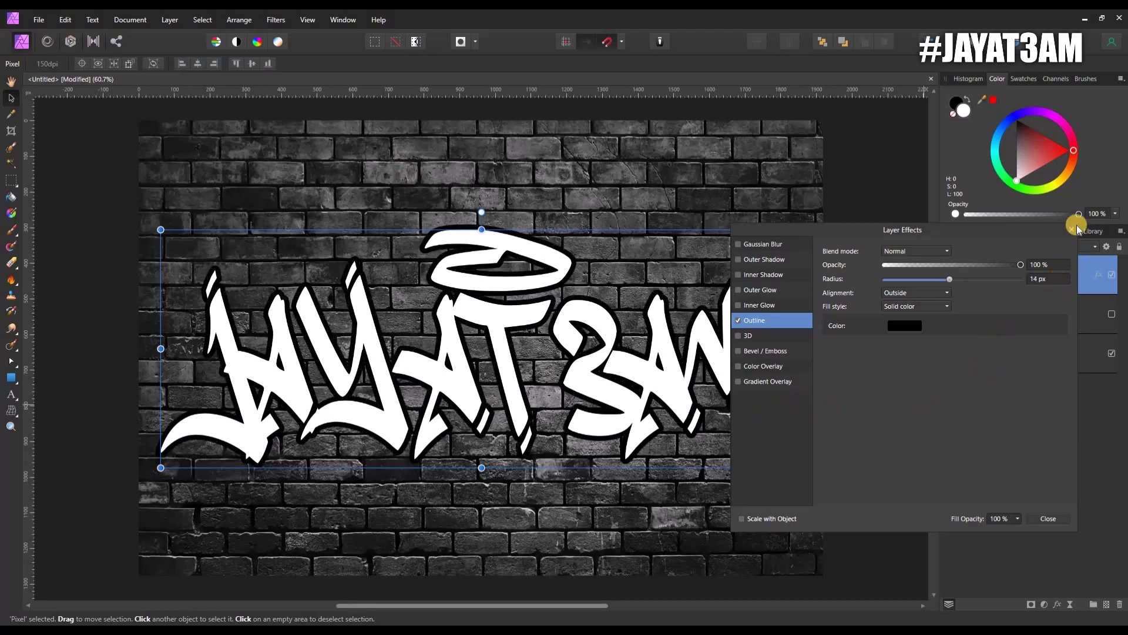
pyautogui.click(1047, 519)
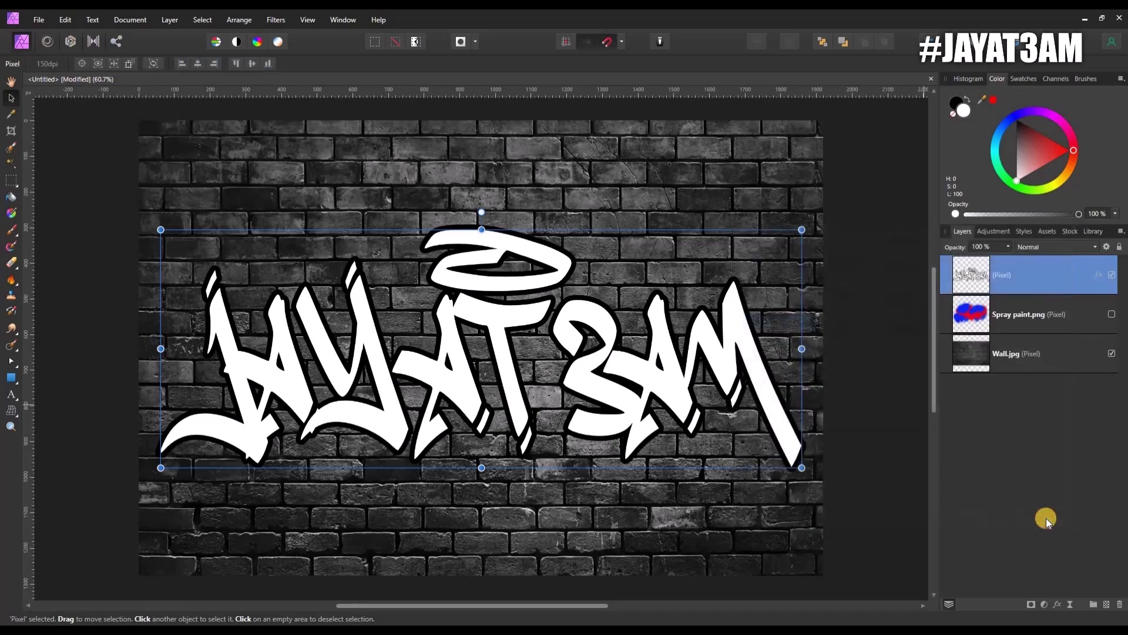
# - Move the text layer below the spray paint and add a Live Displace filter mapped from layers beneath
pyautogui.moveTo(939, 286); pyautogui.dragTo(939, 321)
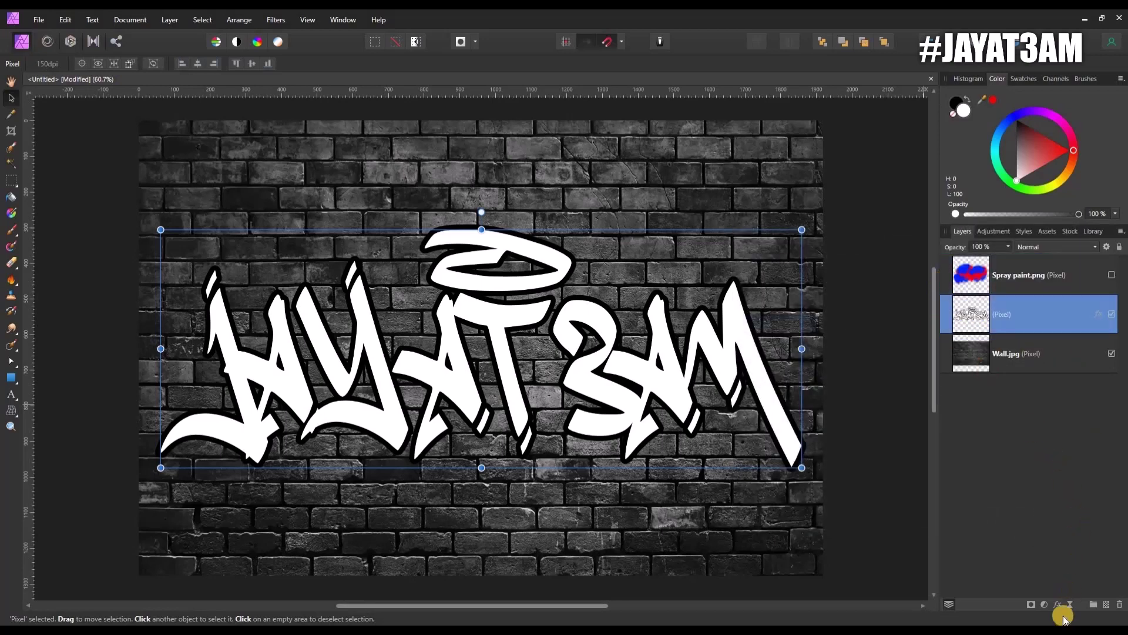
pyautogui.click(1044, 606)
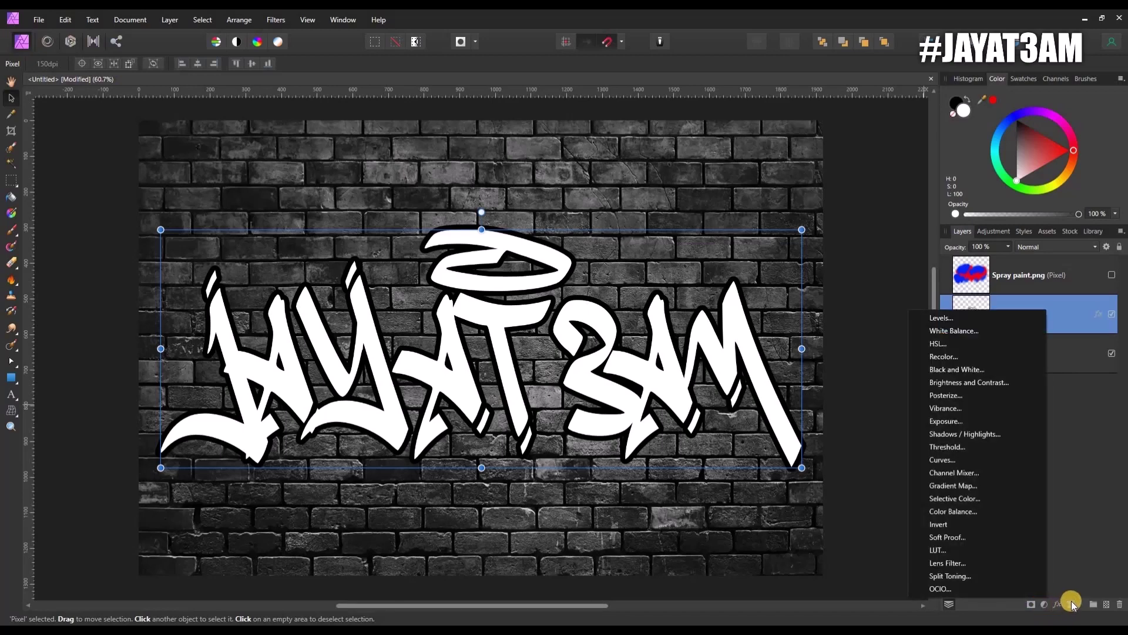
pyautogui.click(1071, 604)
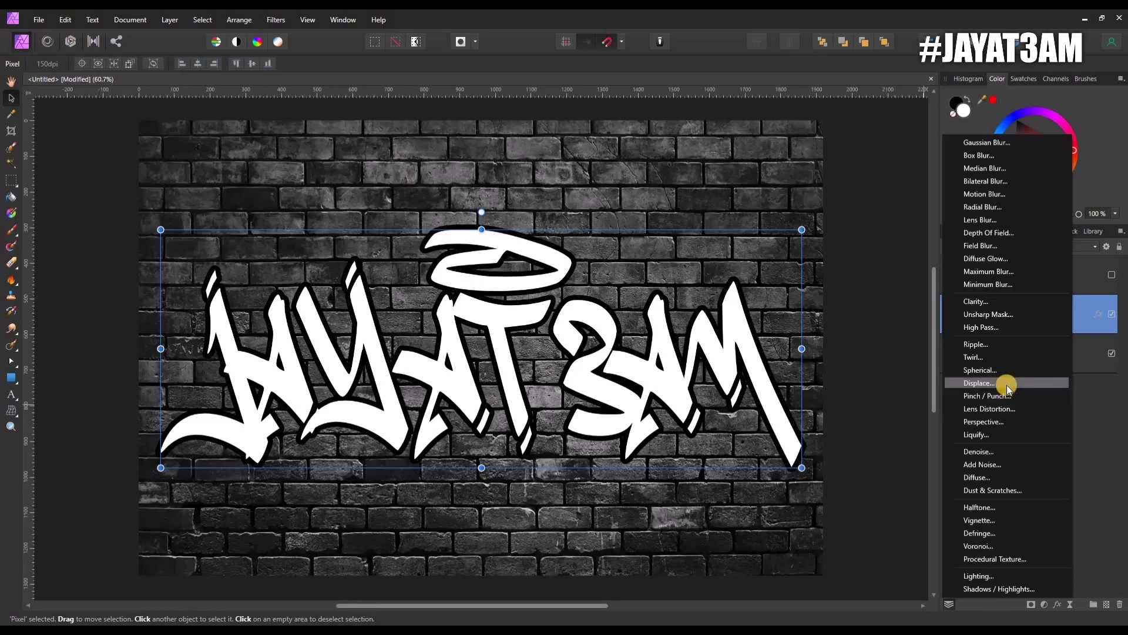
pyautogui.click(1006, 385)
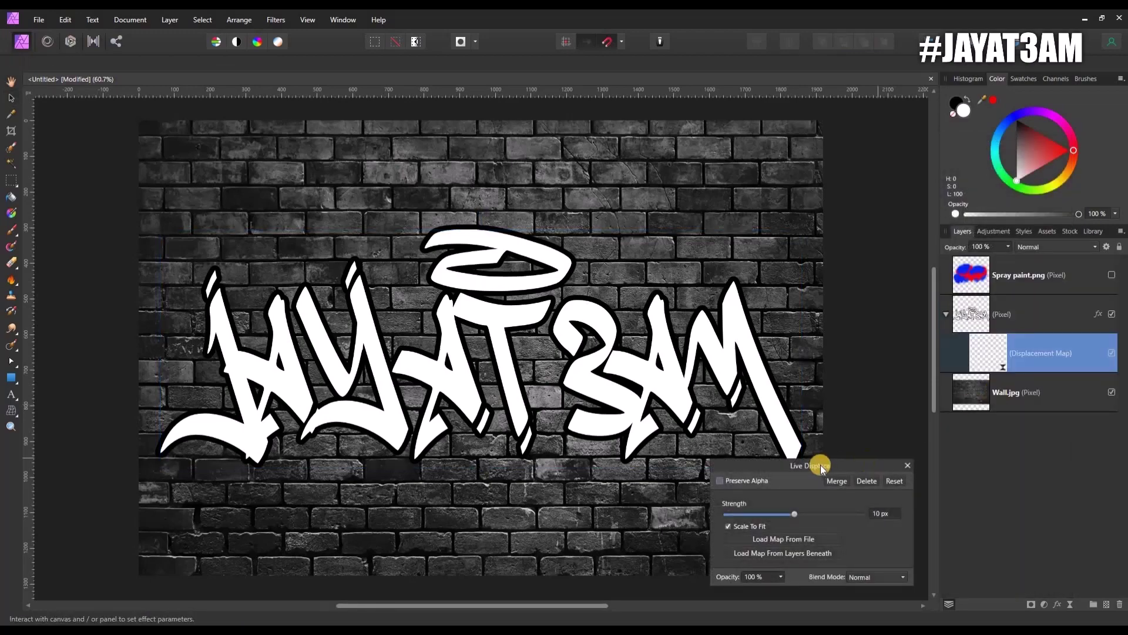
pyautogui.hotkey('ctrl', '1')
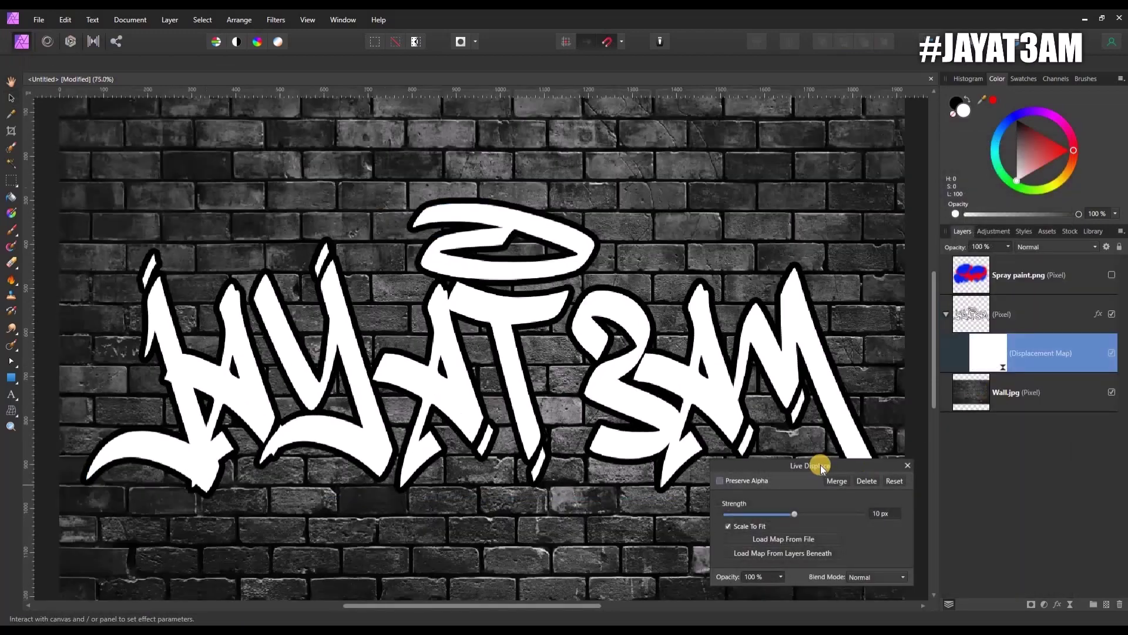
pyautogui.click(799, 554)
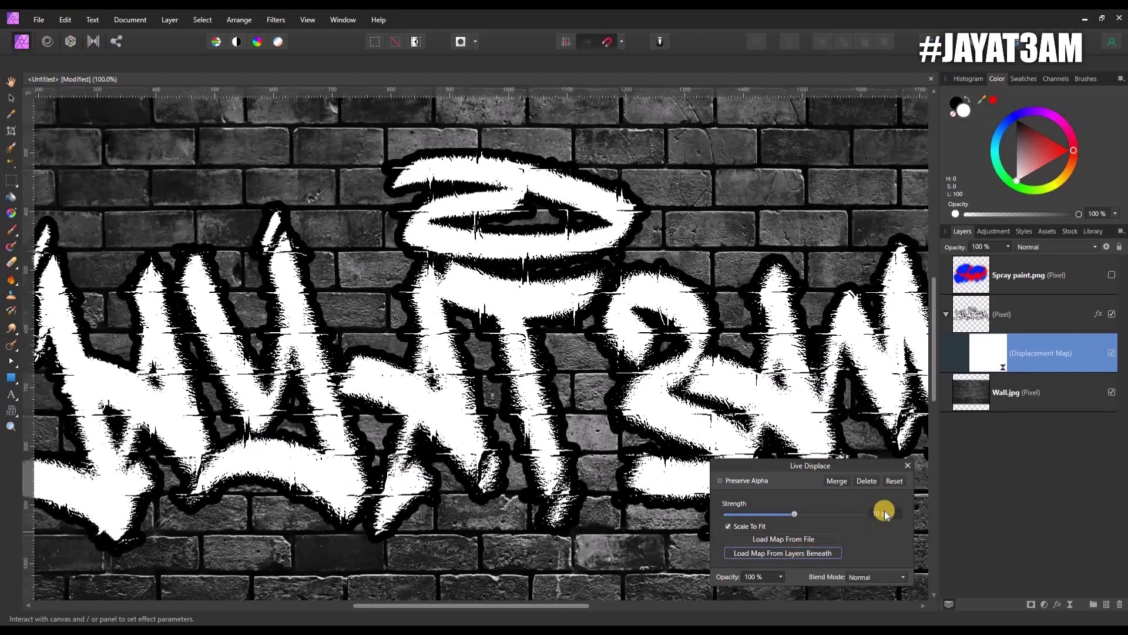
# - Lower the displace strength to 4 px and close the filter settings
pyautogui.scroll(-1, 890, 515)
pyautogui.scroll(-1, 891, 515)
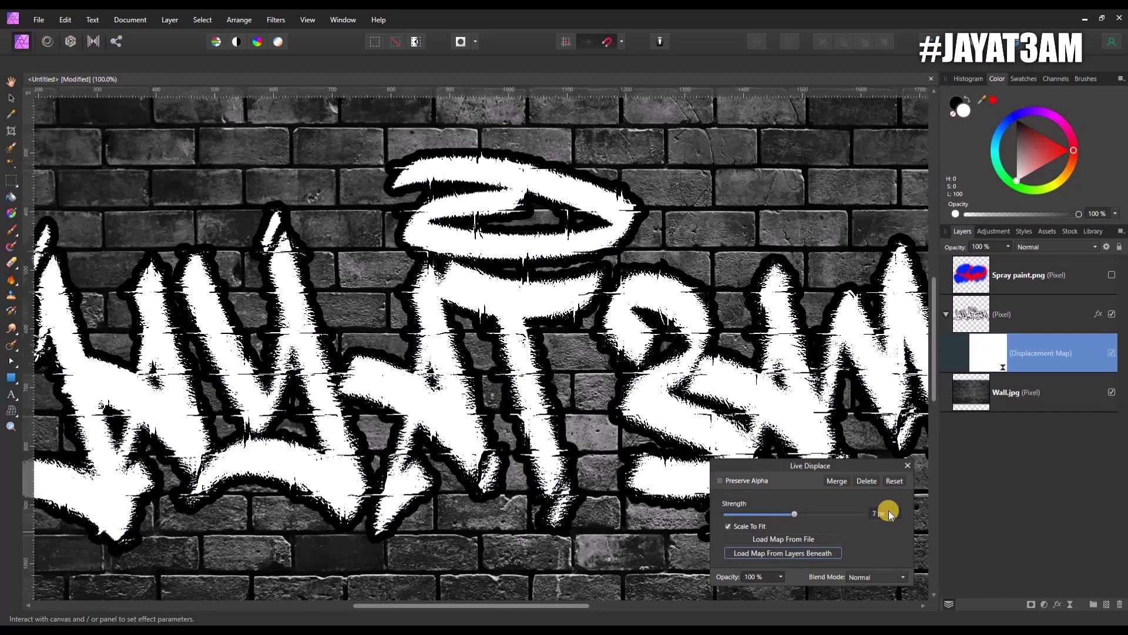
pyautogui.scroll(-1, 891, 515)
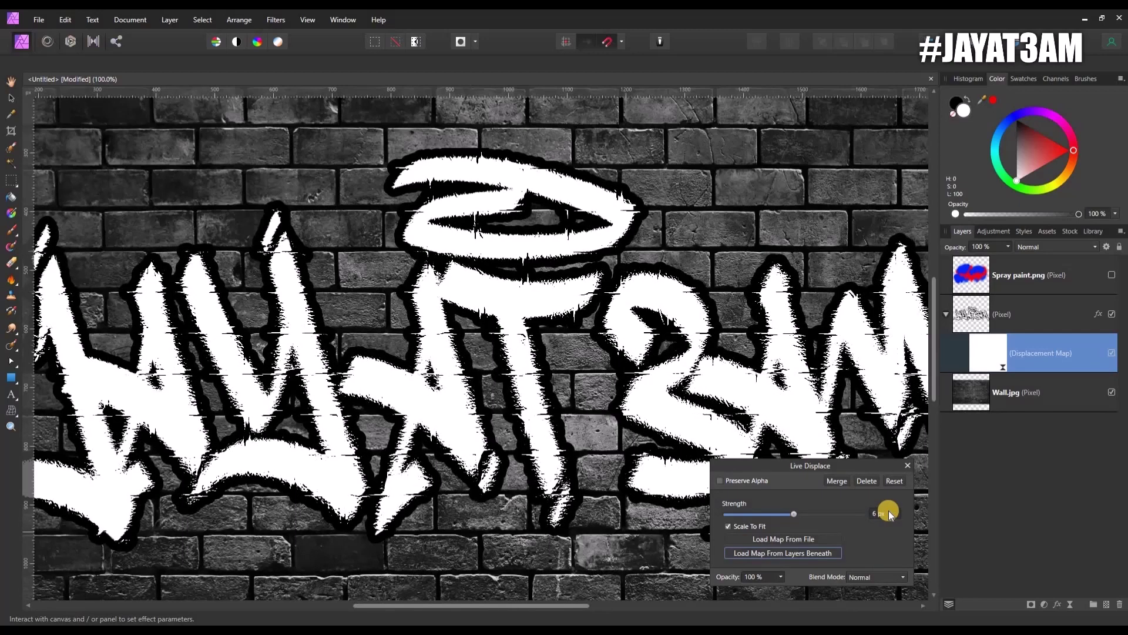
pyautogui.scroll(-1, 891, 515)
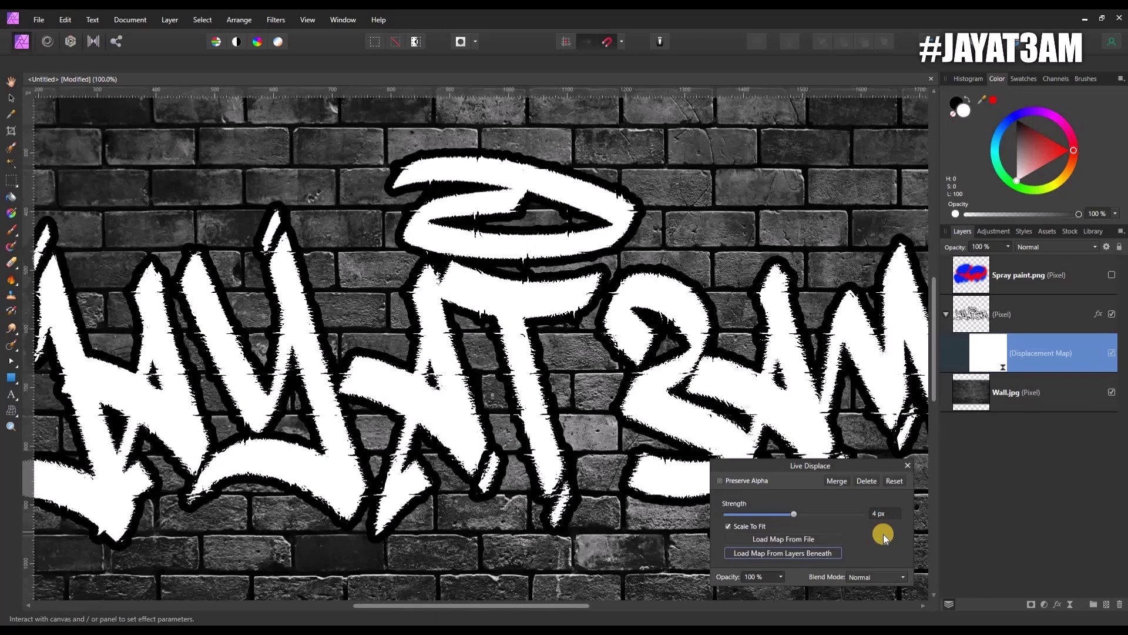
pyautogui.click(911, 464)
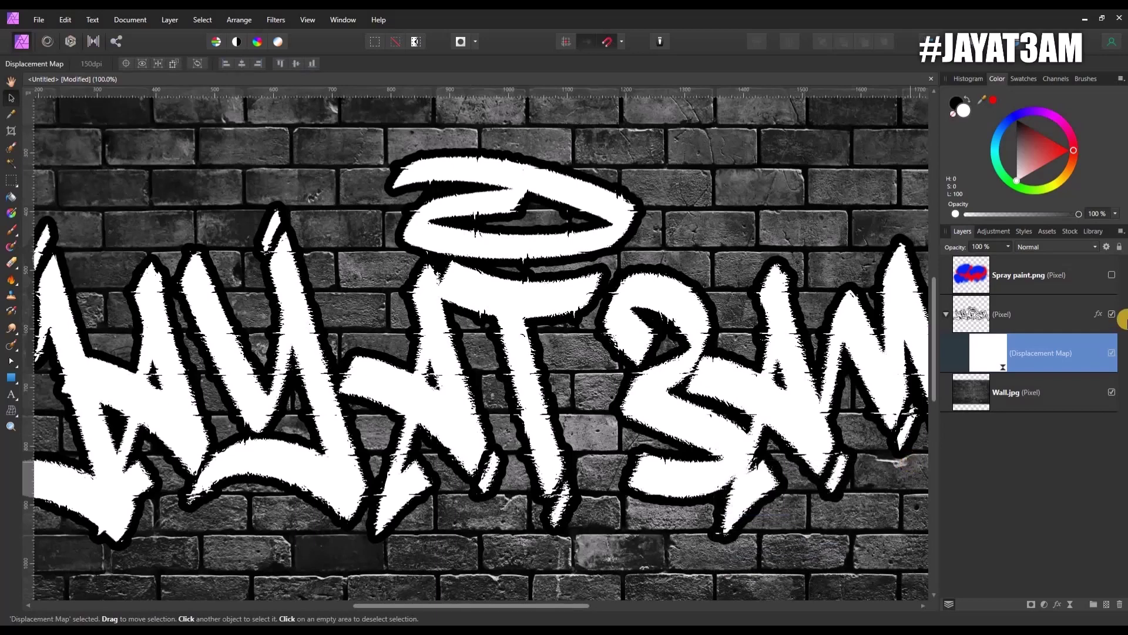
# - Rasterize the graffiti layer with Preserve layer FX turned off
pyautogui.click(1072, 329)
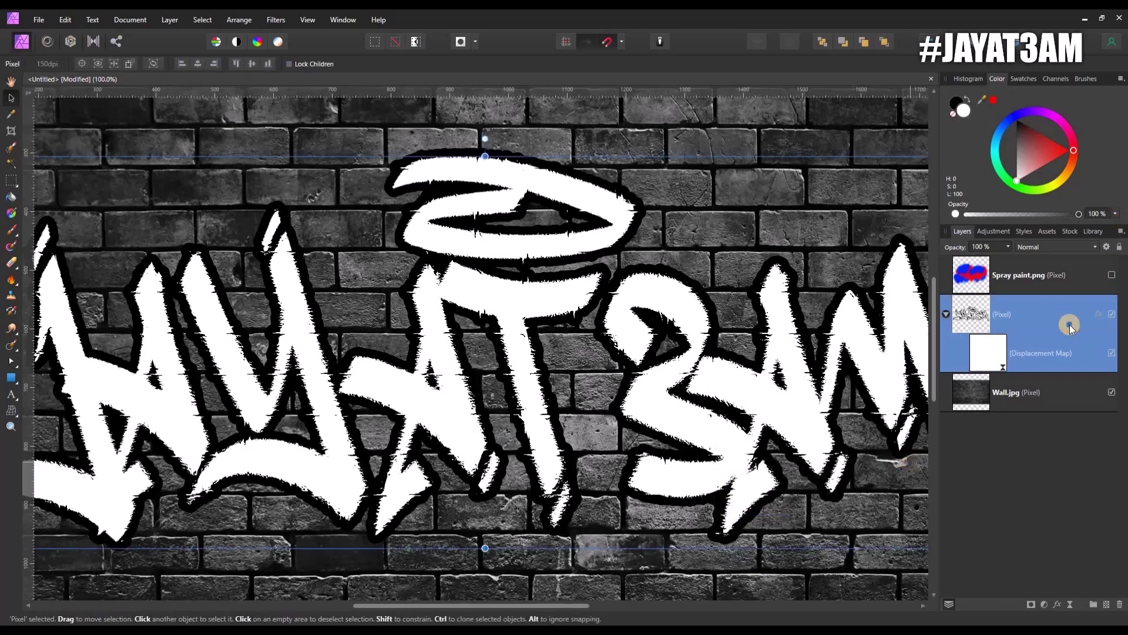
pyautogui.rightClick(1072, 329)
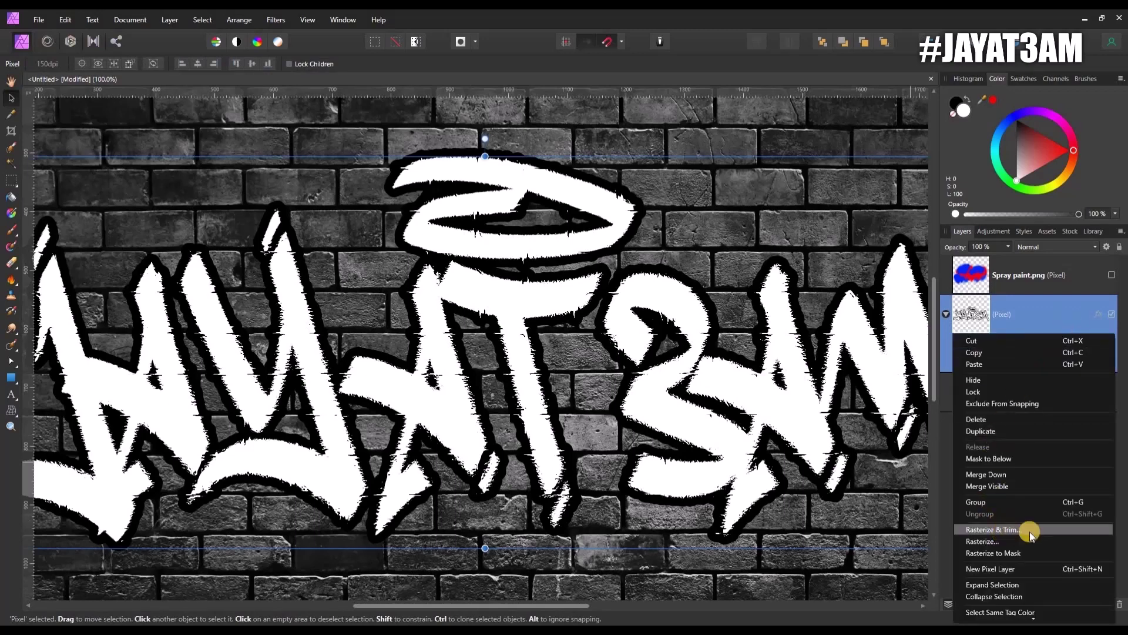
pyautogui.click(1057, 530)
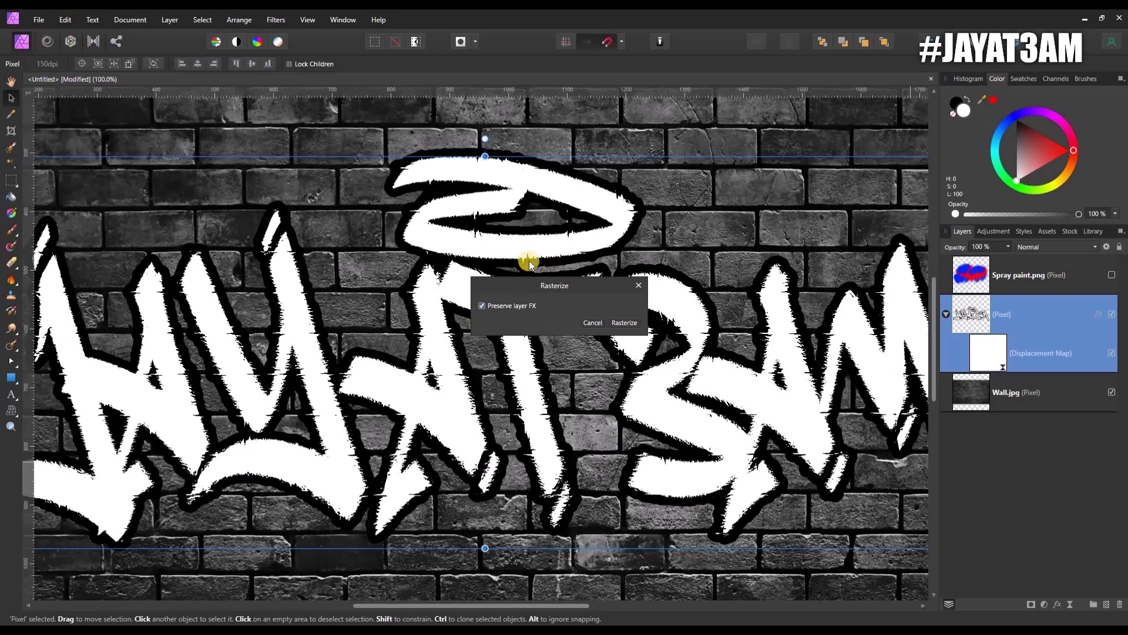
pyautogui.click(482, 306)
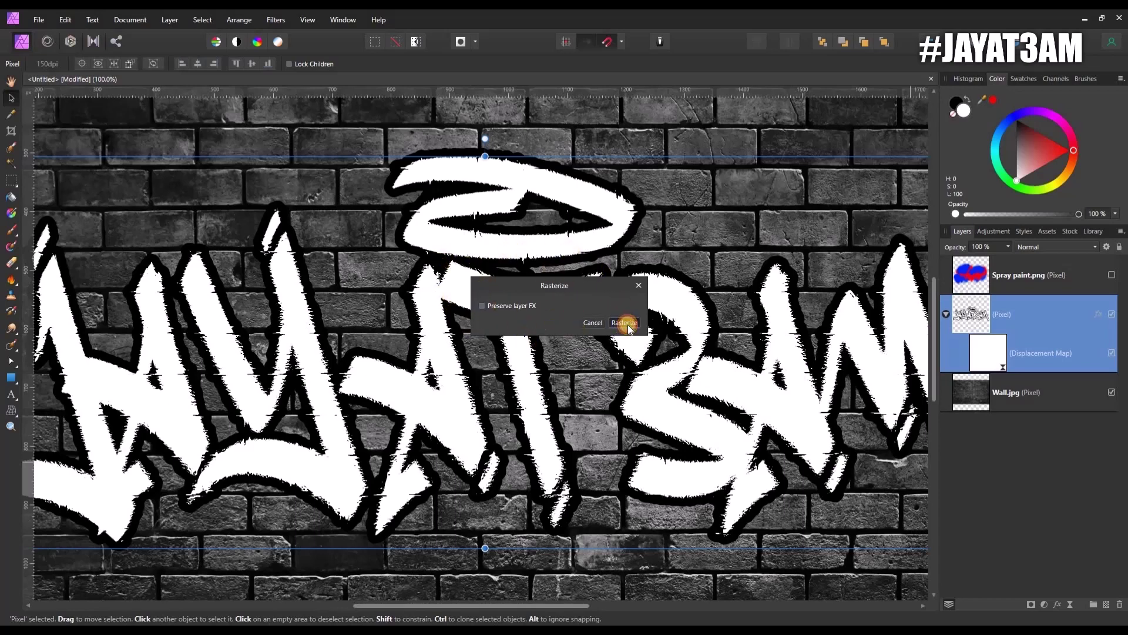
pyautogui.click(625, 323)
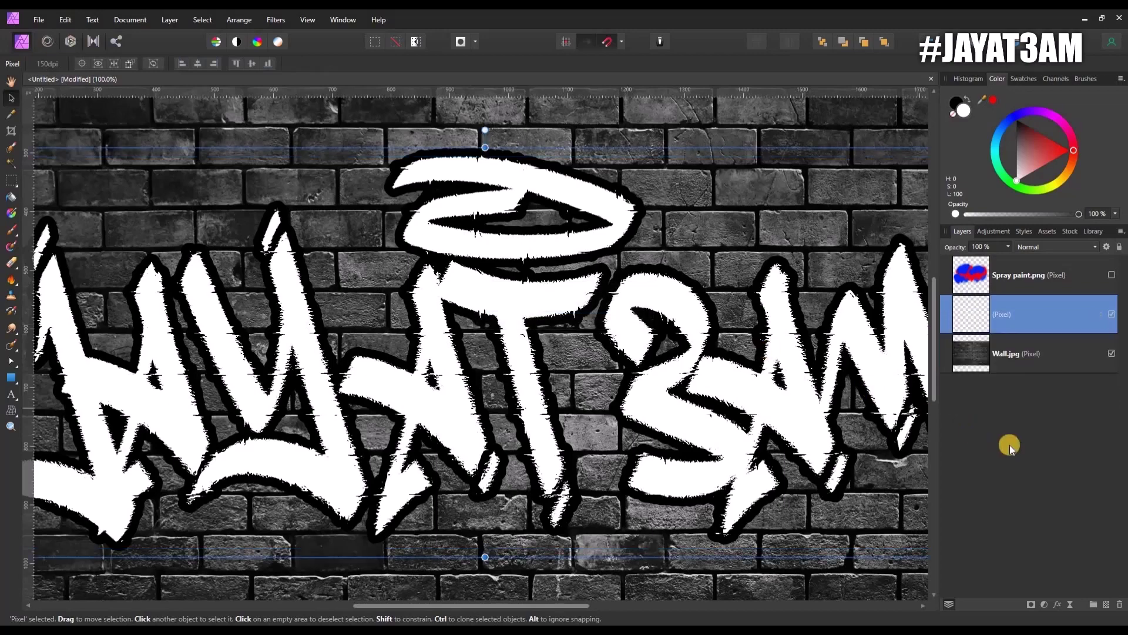
# - Reshape the Underlying Composition Ranges curve in Blend Options so mortar lines cut through the letters
pyautogui.click(1109, 248)
pyautogui.moveTo(610, 171); pyautogui.dragTo(636, 204)
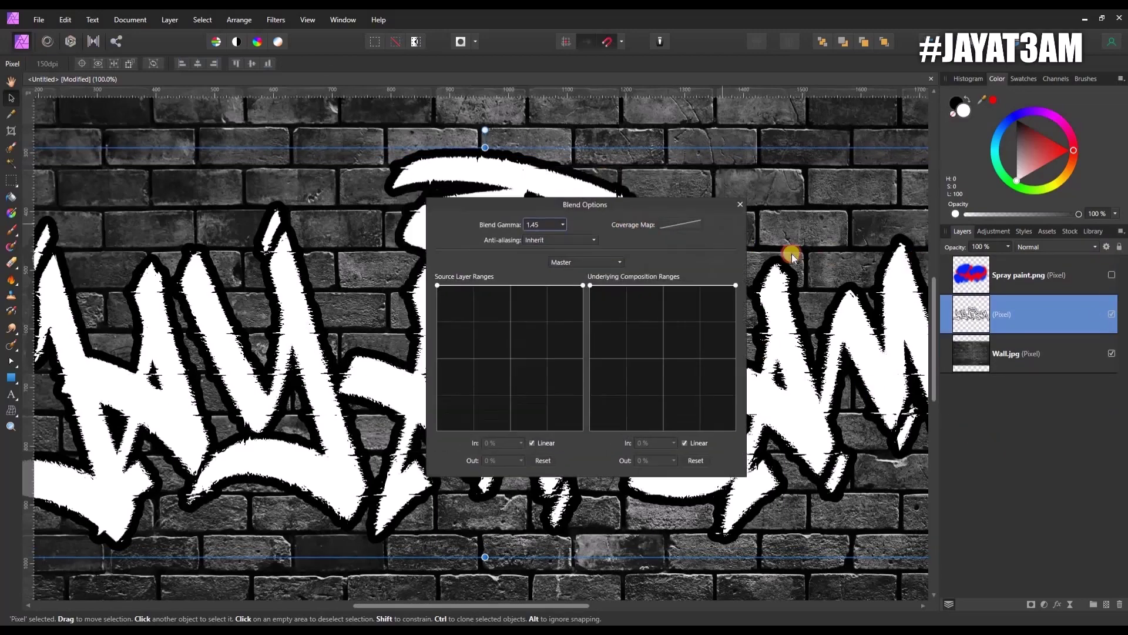
pyautogui.moveTo(685, 249); pyautogui.dragTo(973, 273)
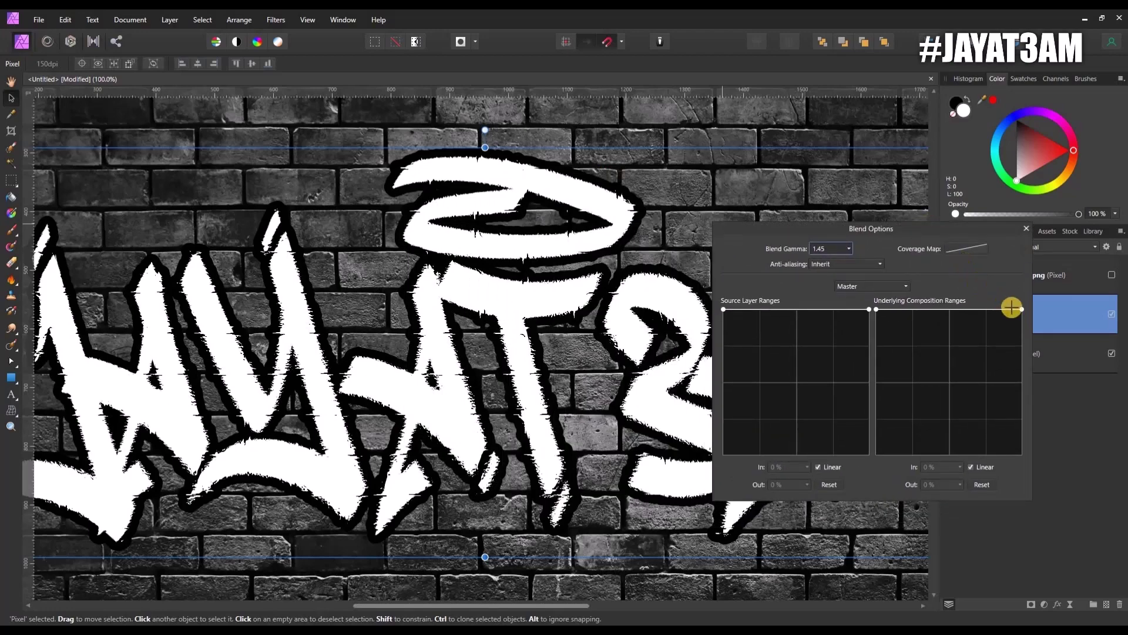
pyautogui.moveTo(1023, 309); pyautogui.dragTo(1052, 506)
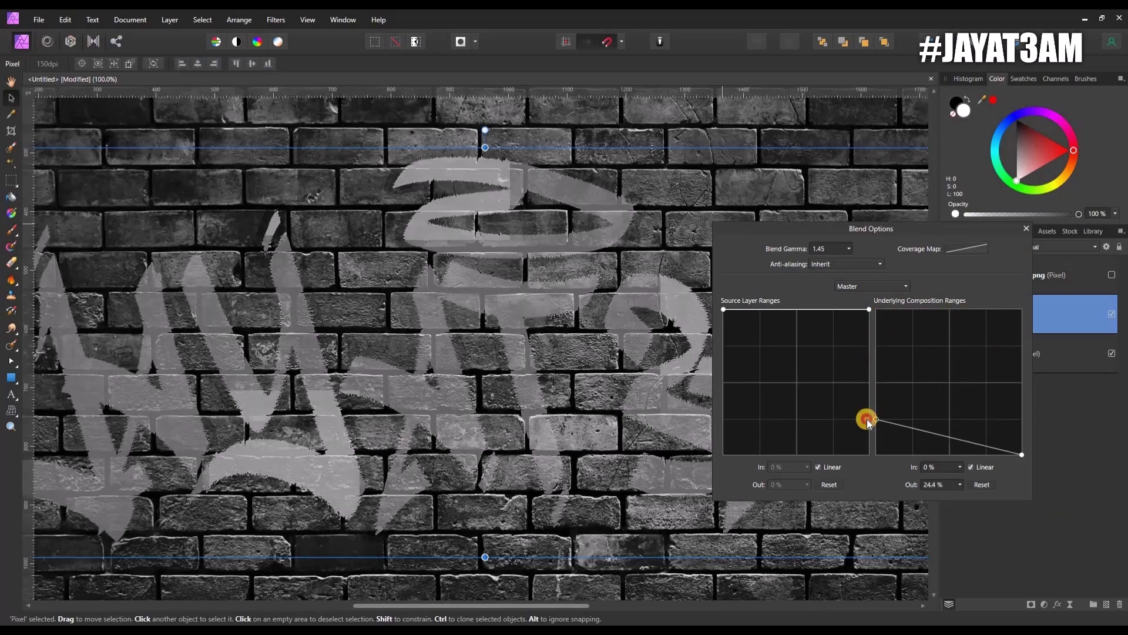
pyautogui.moveTo(876, 310); pyautogui.dragTo(869, 423)
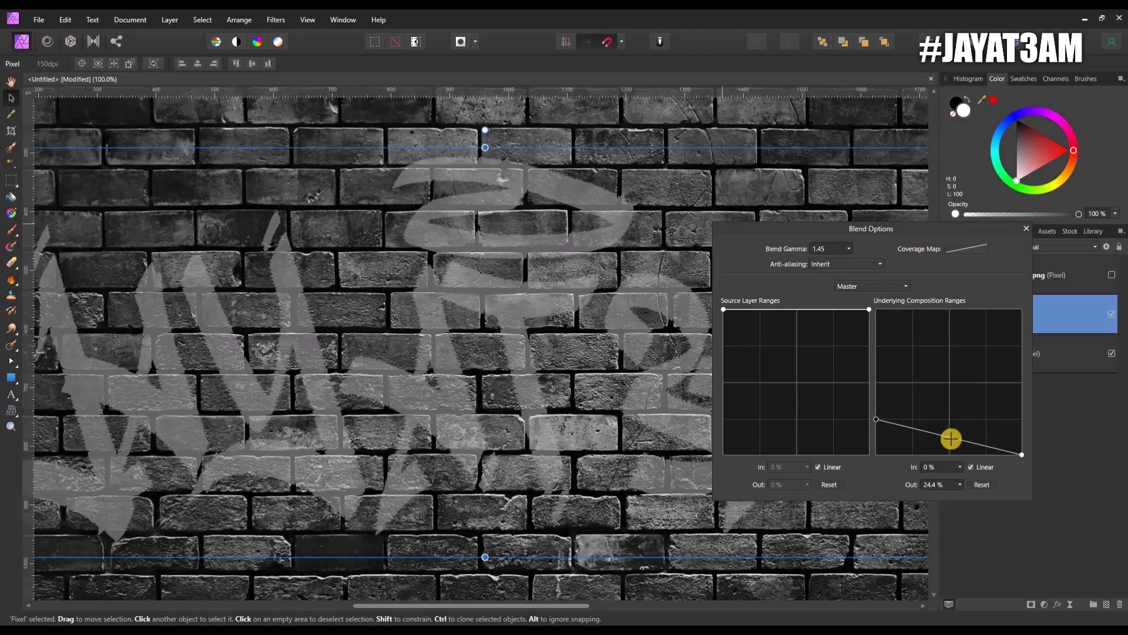
pyautogui.moveTo(951, 439)
pyautogui.mouseDown()
pyautogui.moveTo(948, 310)
pyautogui.moveTo(926, 307)
pyautogui.mouseUp()
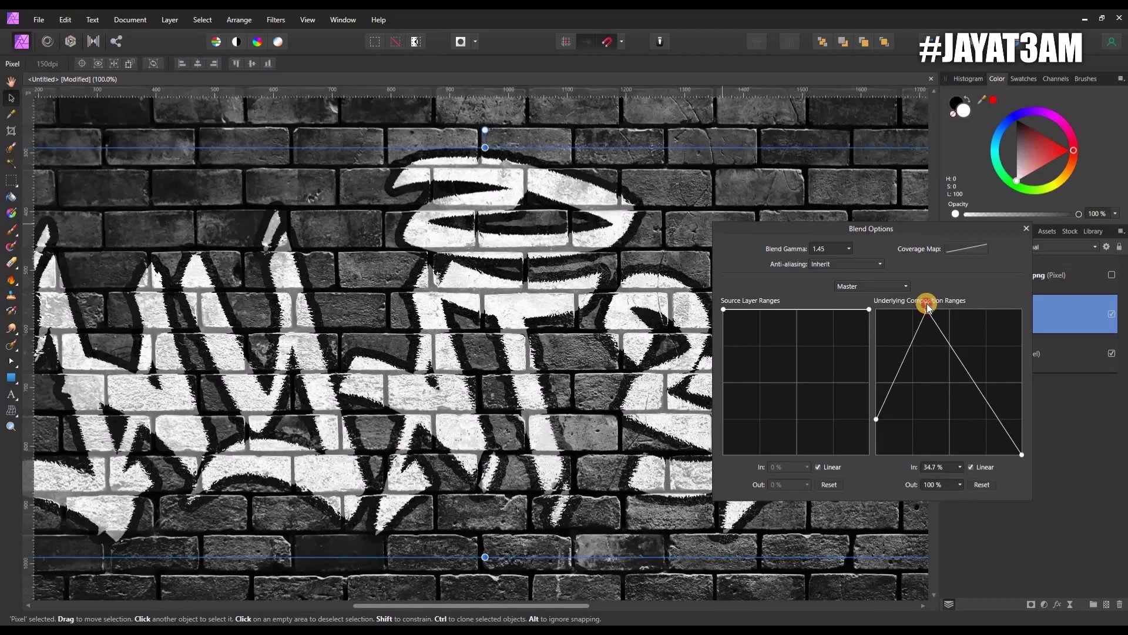
pyautogui.click(1028, 229)
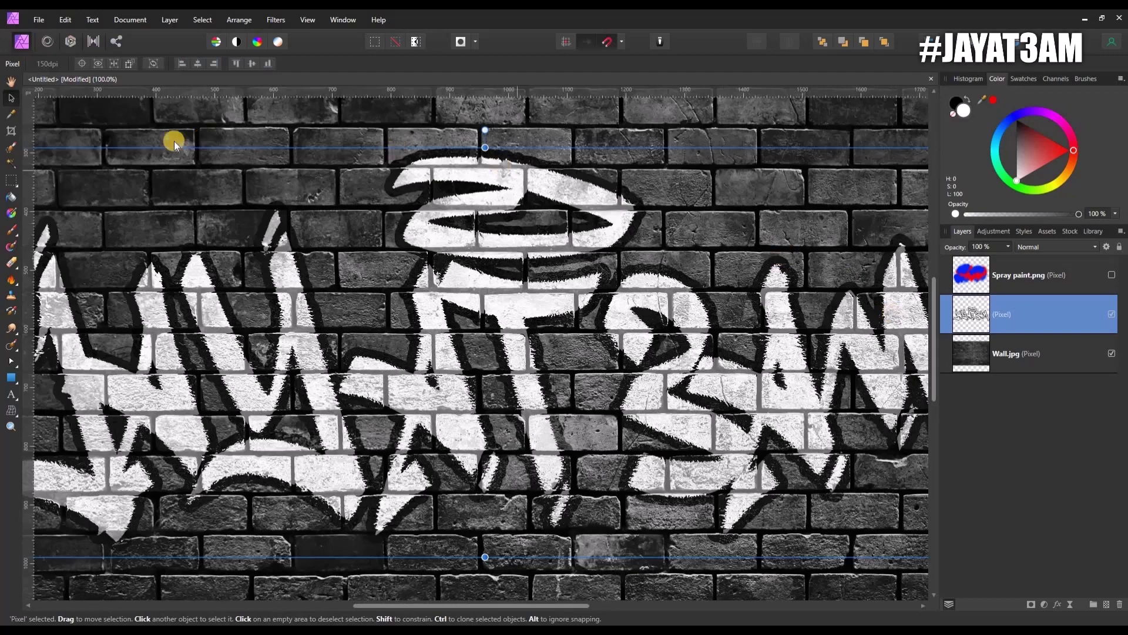
# - Pan to the lettering, move Spray paint.png below the graffiti layer, and zoom to fit
pyautogui.click(10, 81)
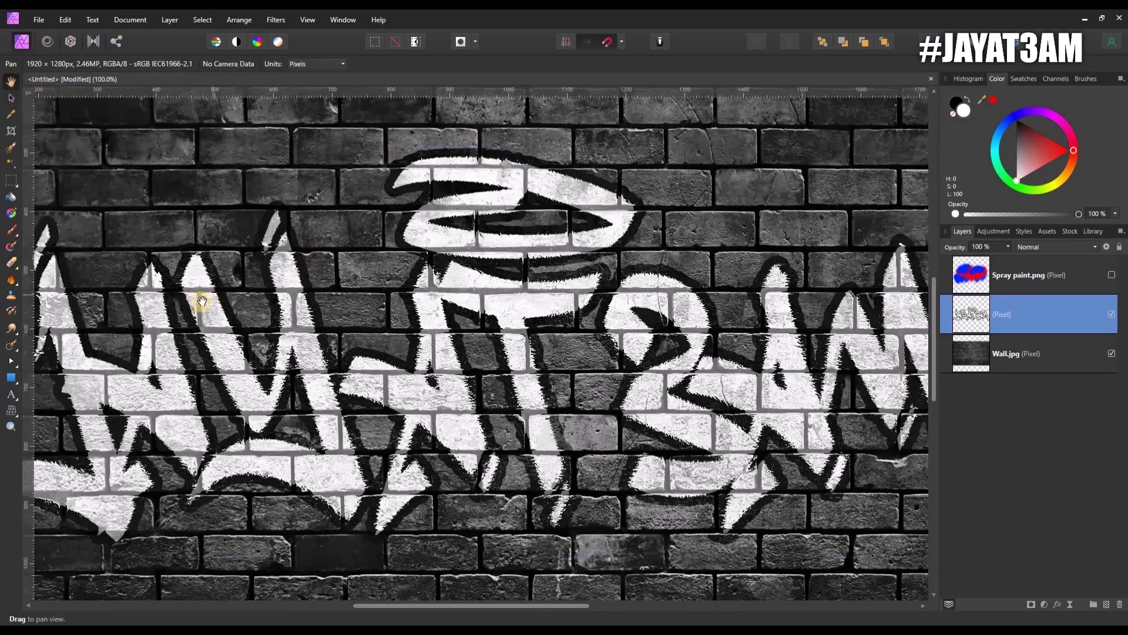
pyautogui.moveTo(304, 241); pyautogui.dragTo(309, 316)
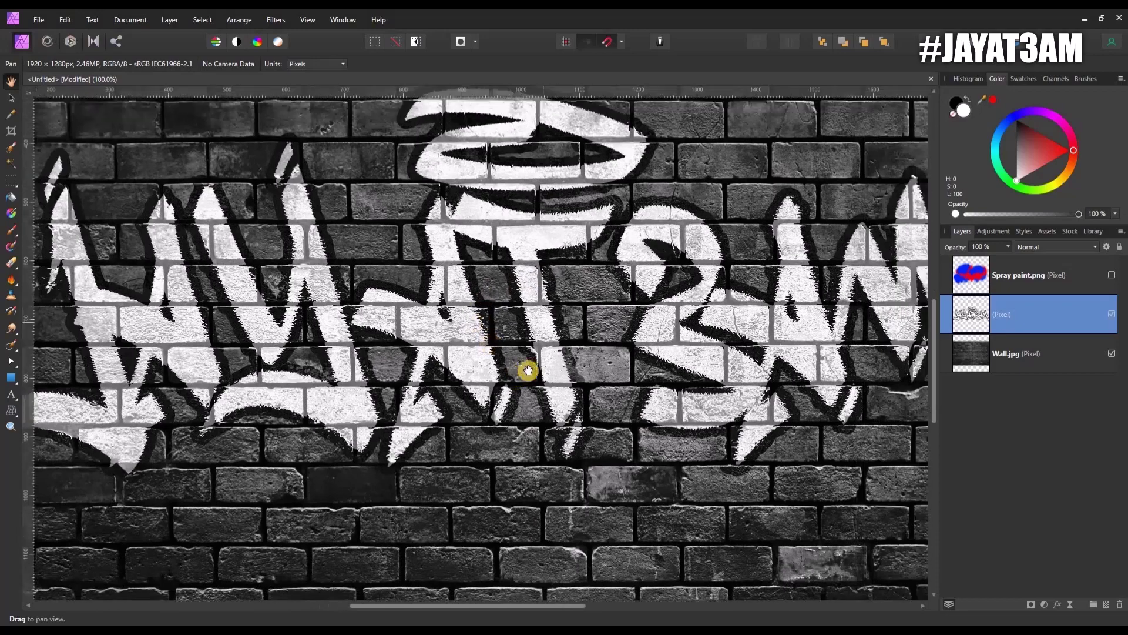
pyautogui.moveTo(309, 316)
pyautogui.mouseDown()
pyautogui.moveTo(419, 341)
pyautogui.moveTo(457, 369)
pyautogui.moveTo(522, 338)
pyautogui.mouseUp()
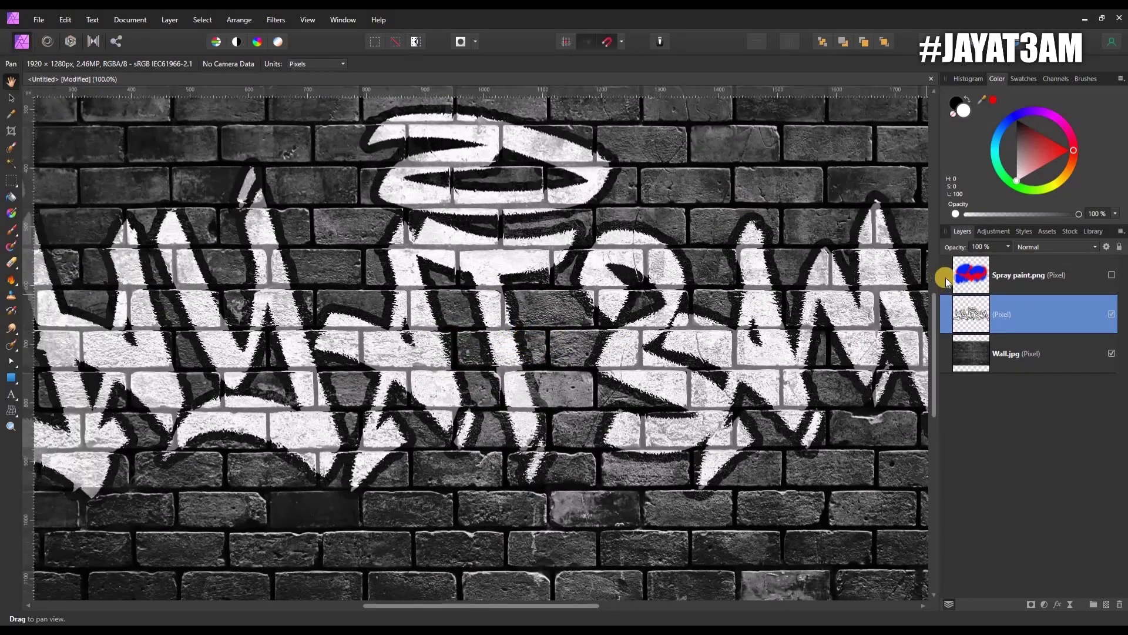
pyautogui.moveTo(946, 277); pyautogui.dragTo(944, 327)
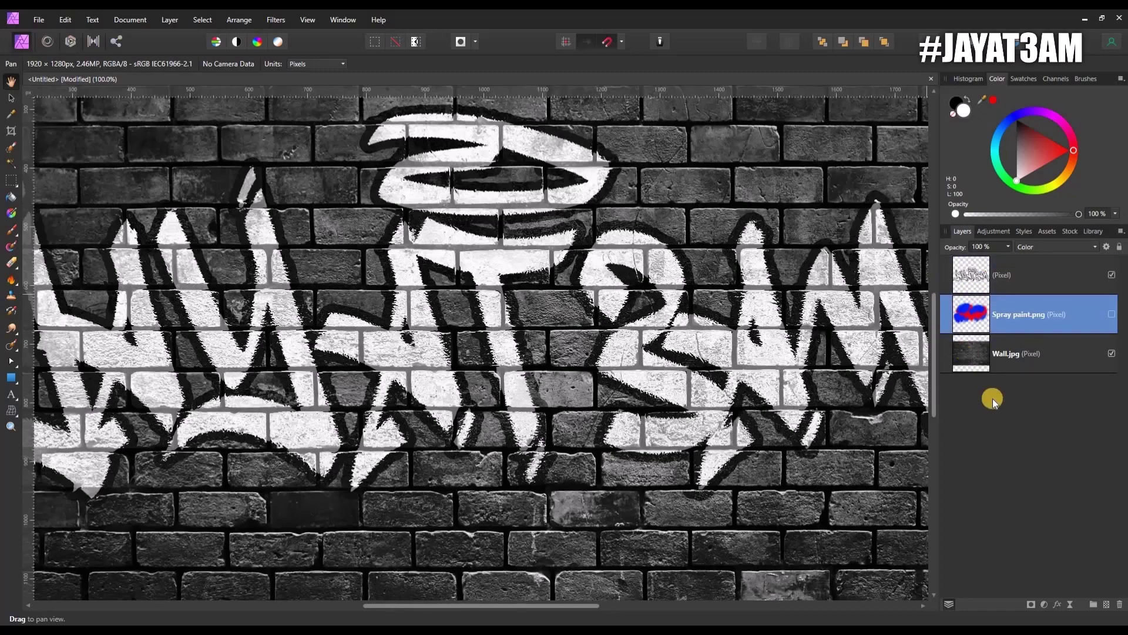
pyautogui.hotkey('ctrl', '0')
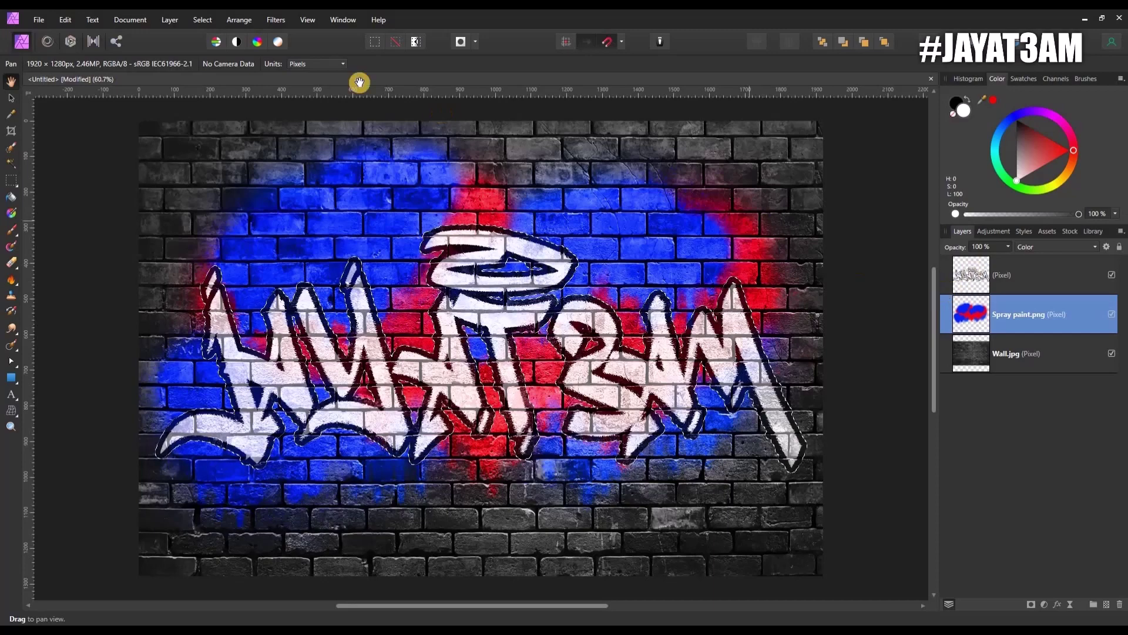
# - Mask the spray paint with the inverted pixel selection, deselect, check the result, and collapse the layer
pyautogui.click(203, 24)
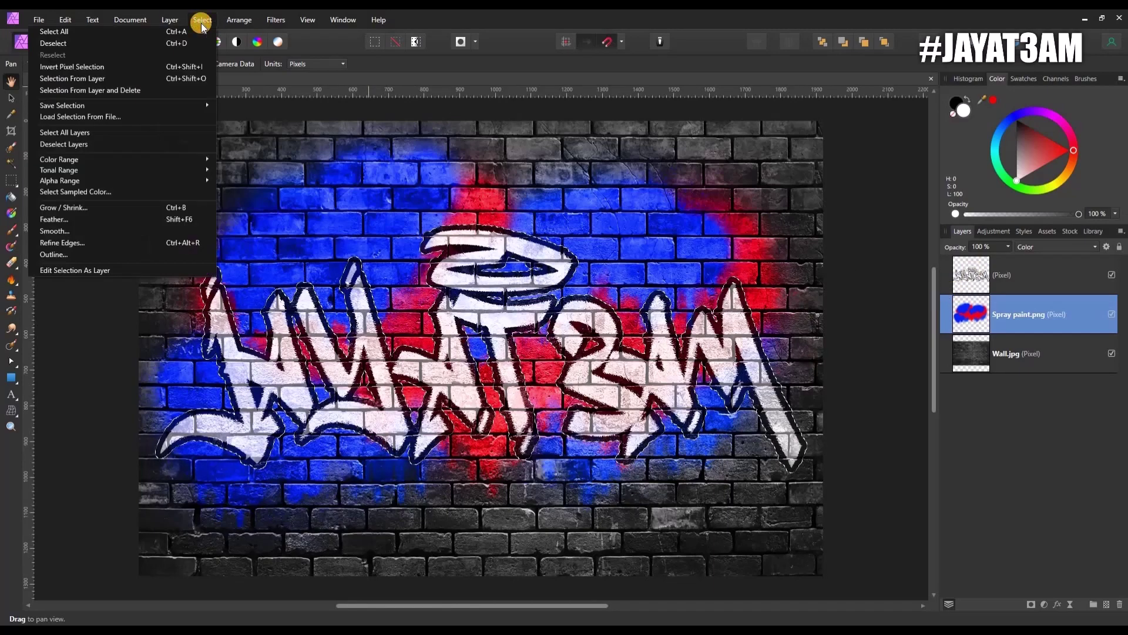
pyautogui.click(125, 69)
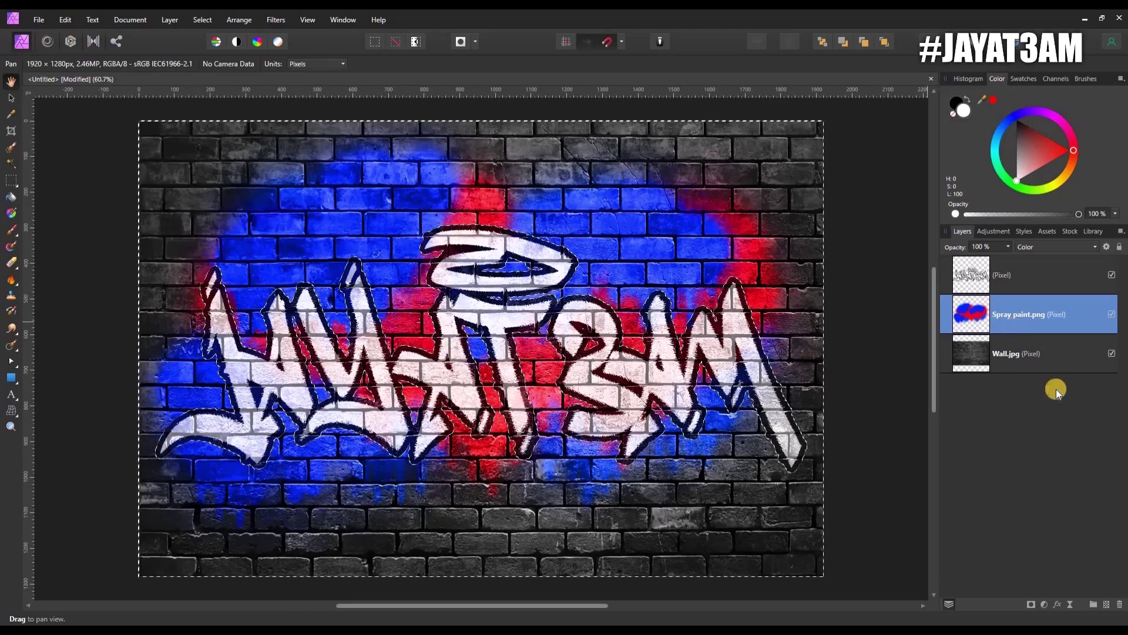
pyautogui.click(1031, 605)
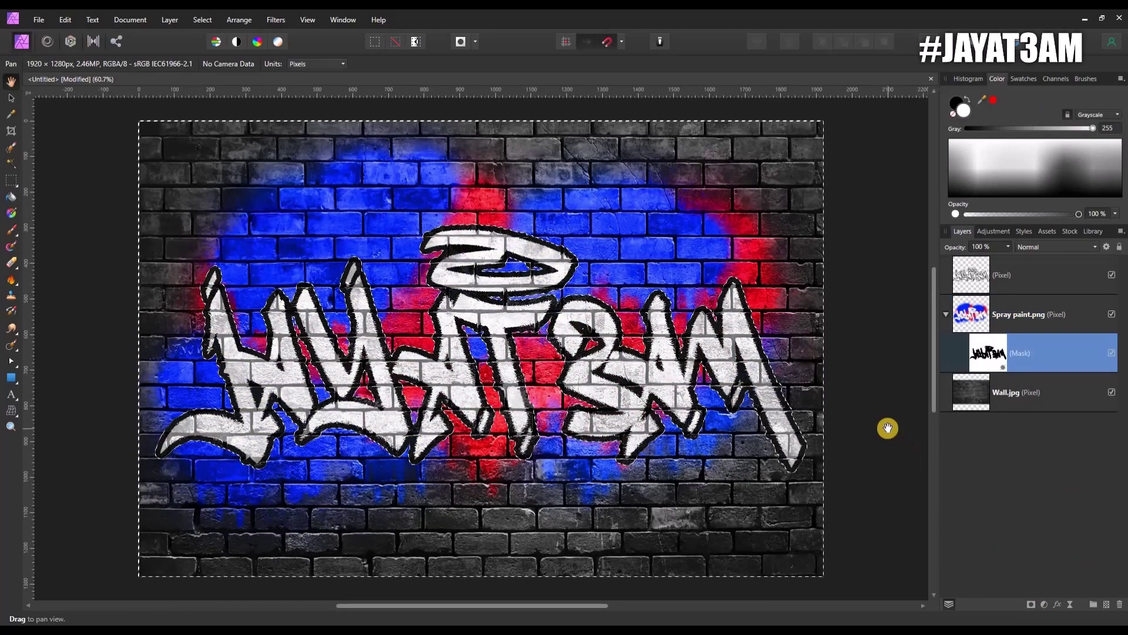
pyautogui.hotkey('ctrl', 'd')
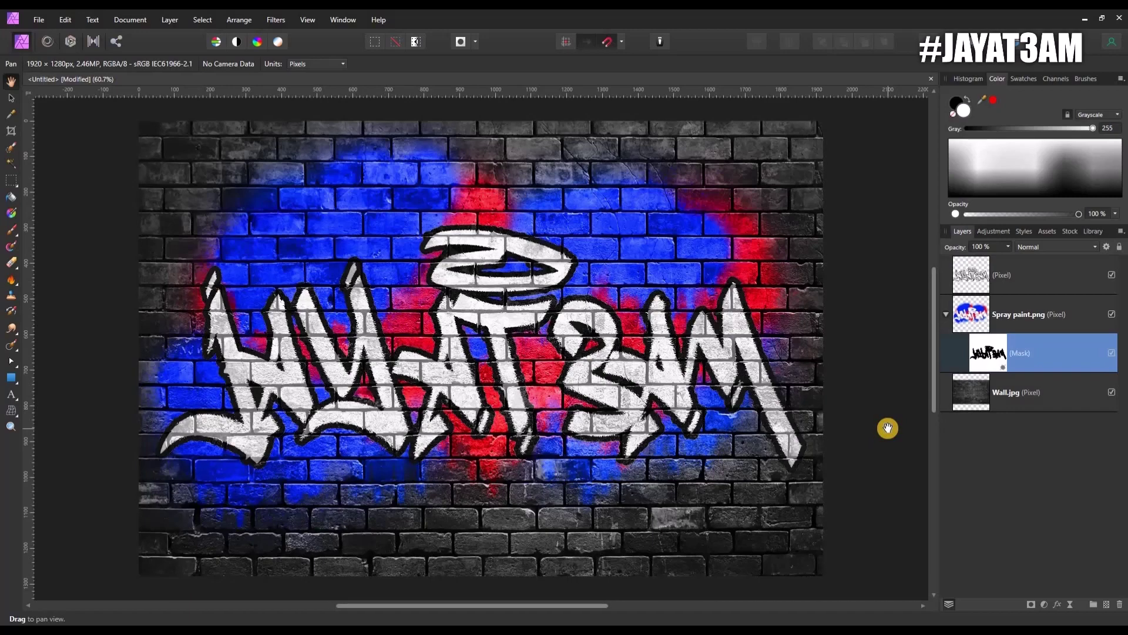
pyautogui.click(1112, 275)
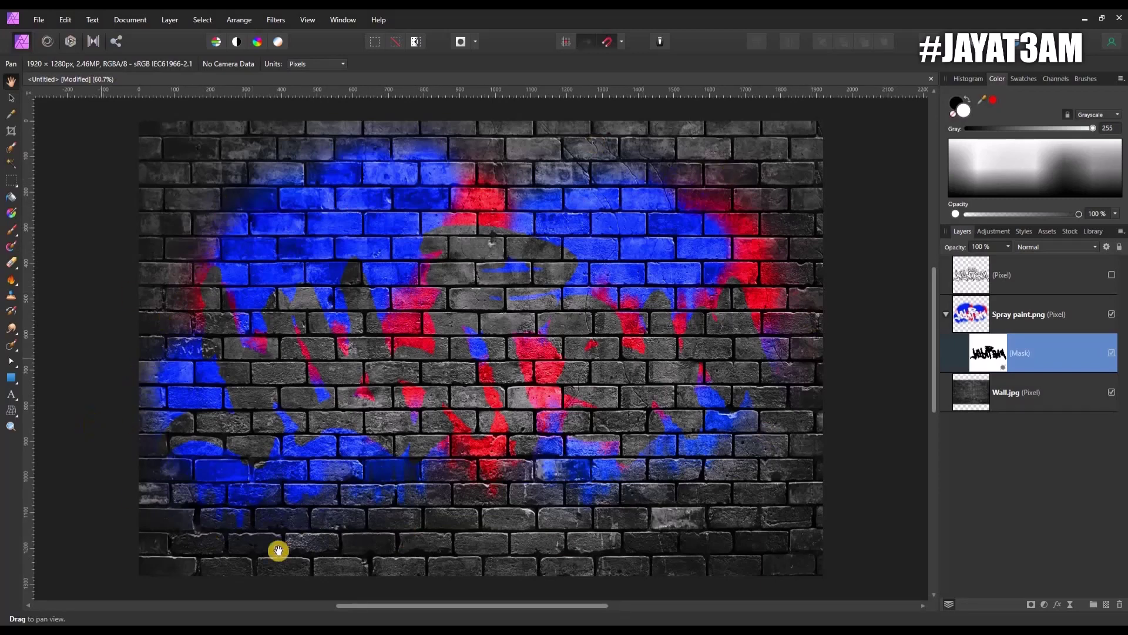
pyautogui.click(1112, 275)
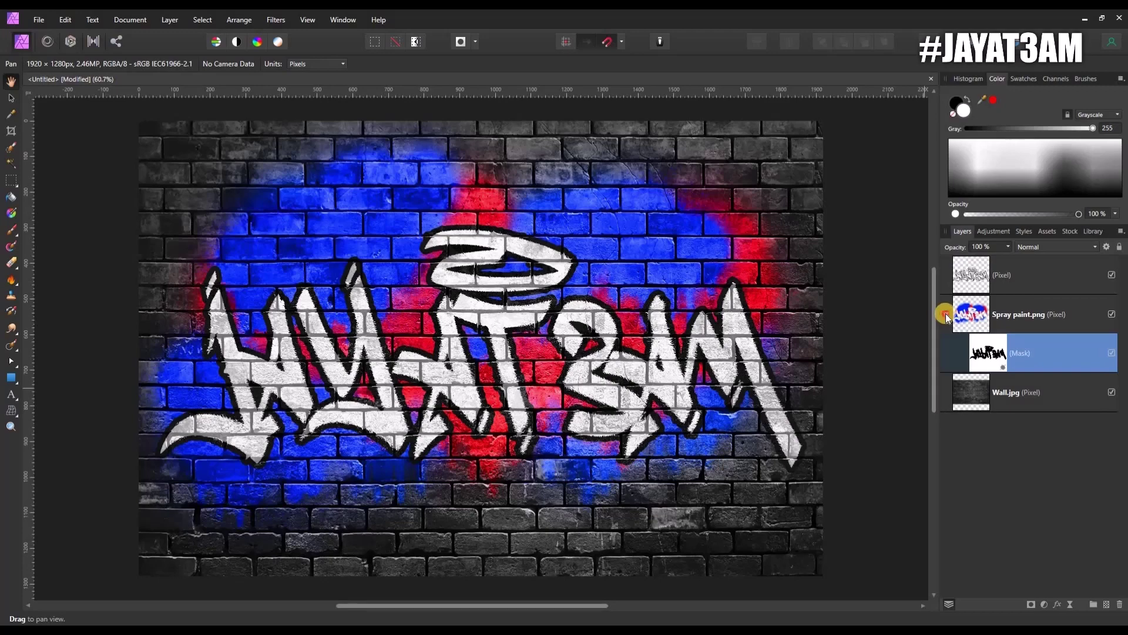
pyautogui.click(946, 314)
# - Duplicate the Wall.jpg layer and move the copy to the top of the stack
pyautogui.click(1074, 364)
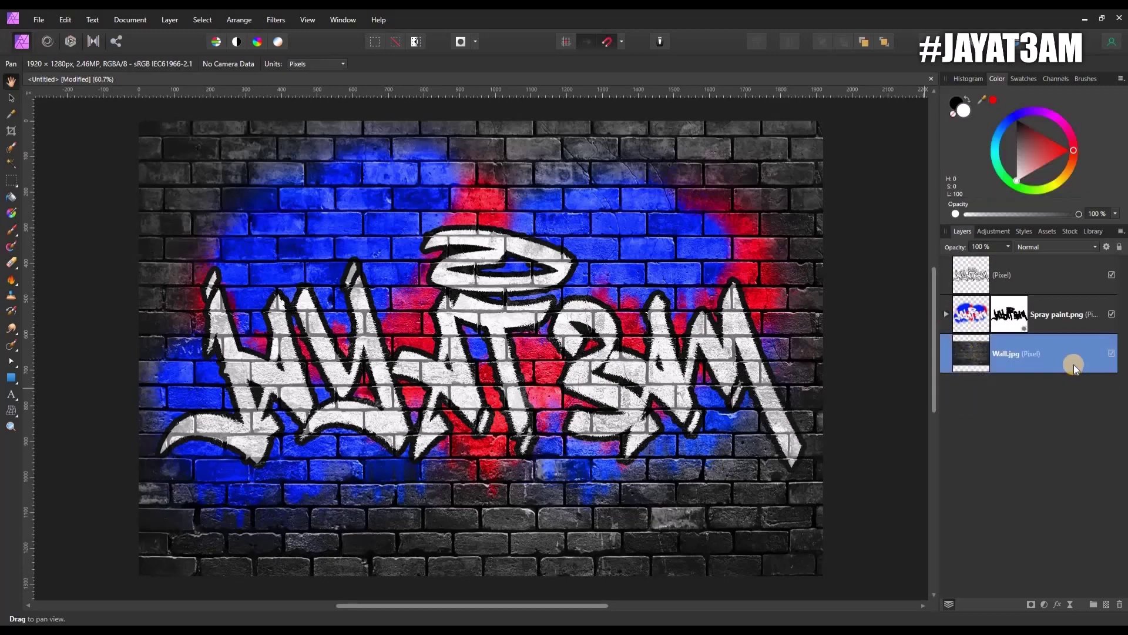
pyautogui.rightClick(1071, 363)
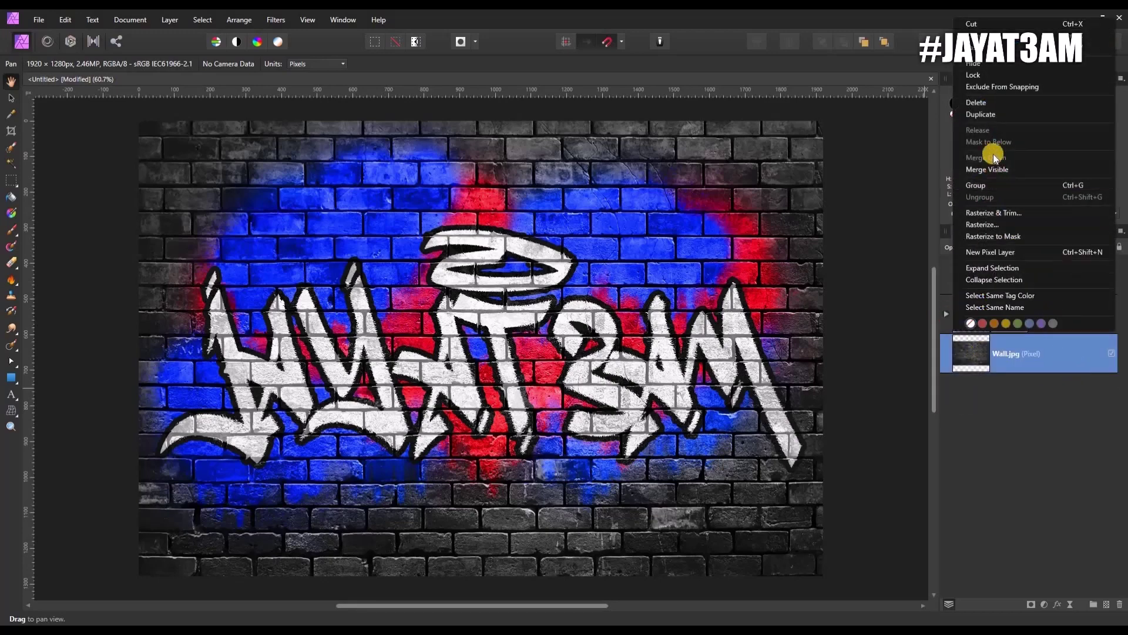
pyautogui.click(995, 115)
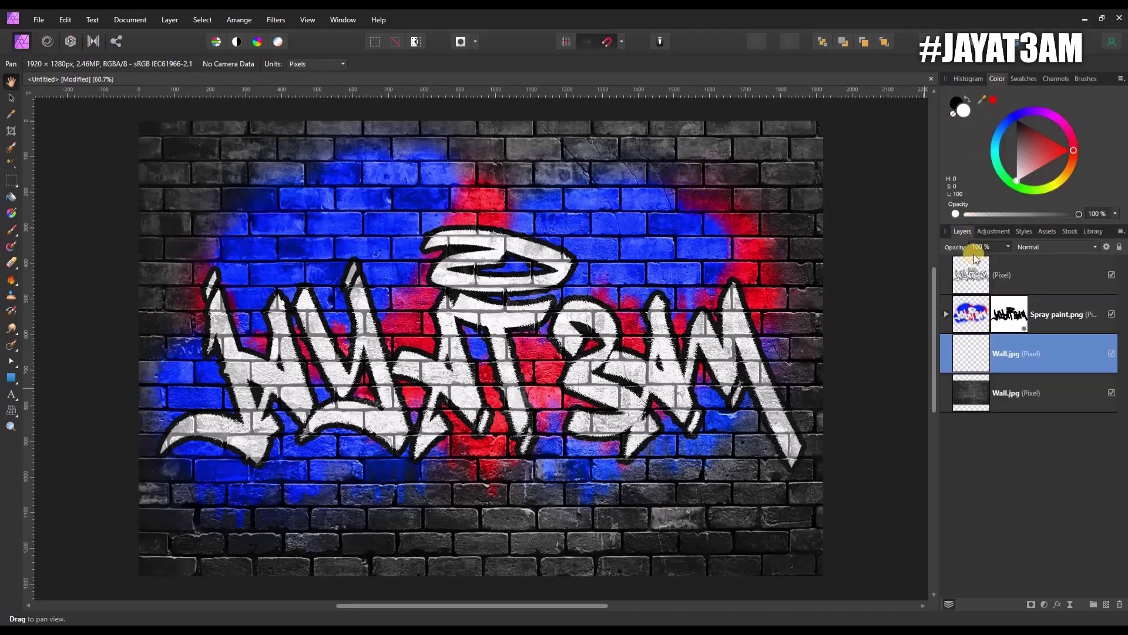
pyautogui.moveTo(947, 354); pyautogui.dragTo(948, 260)
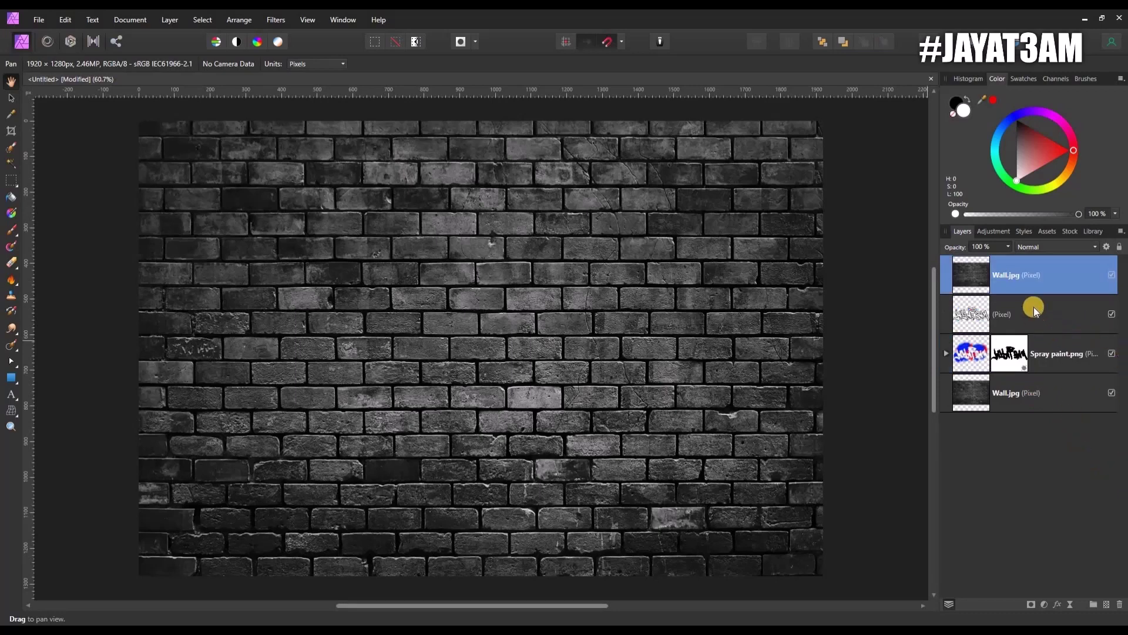
# - Add a Threshold adjustment at about 7% to the wall copy, then select both layers
pyautogui.click(1045, 607)
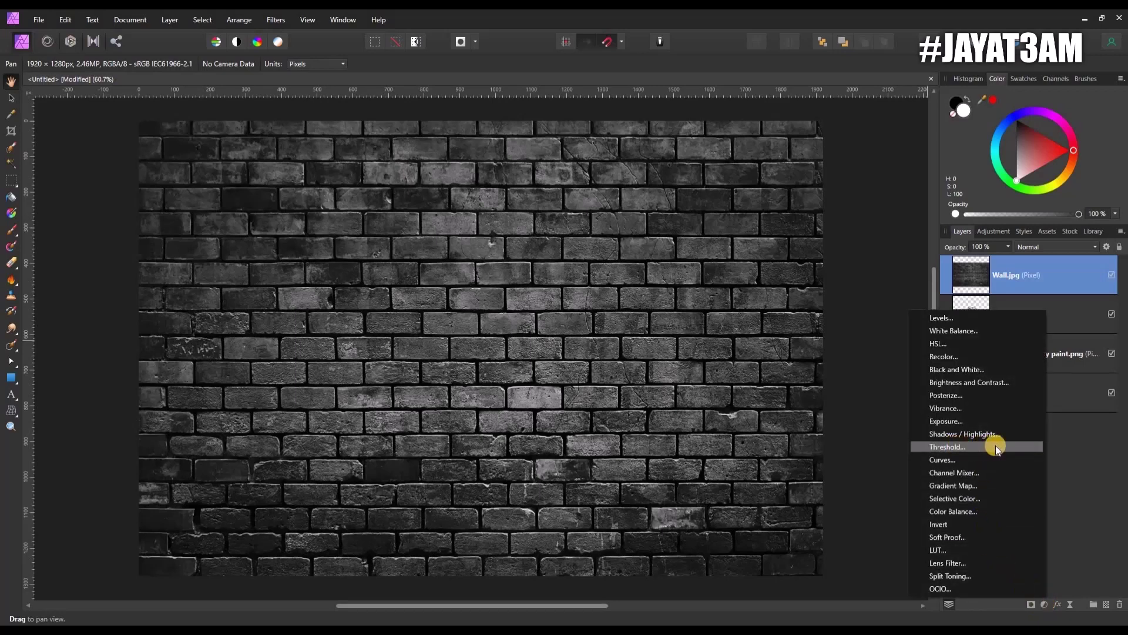
pyautogui.click(996, 446)
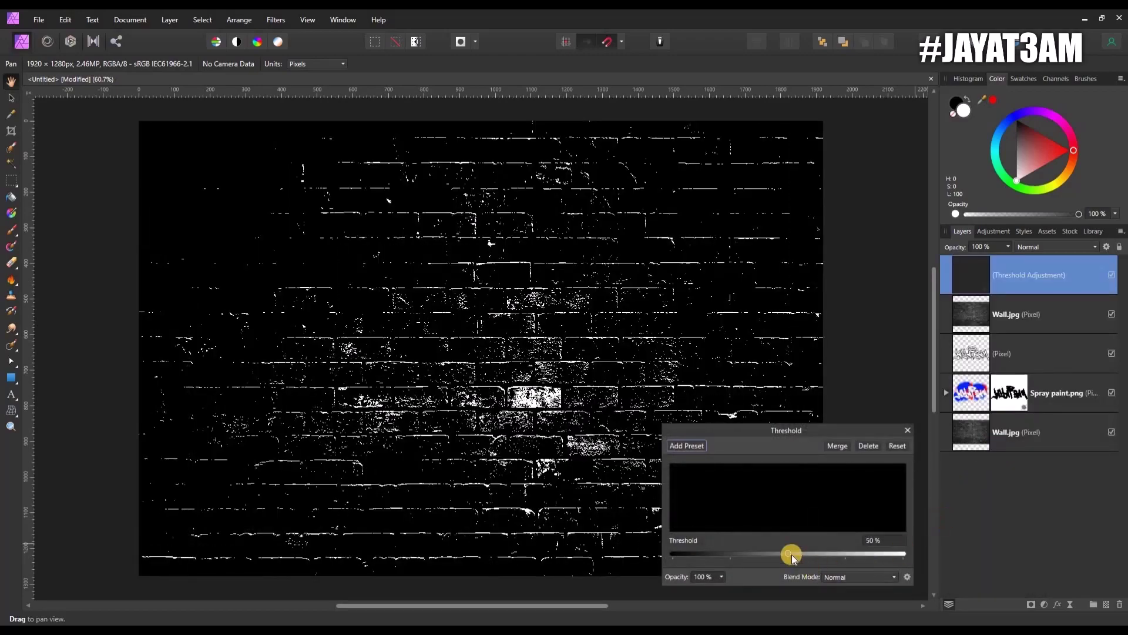
pyautogui.moveTo(790, 553); pyautogui.dragTo(660, 557)
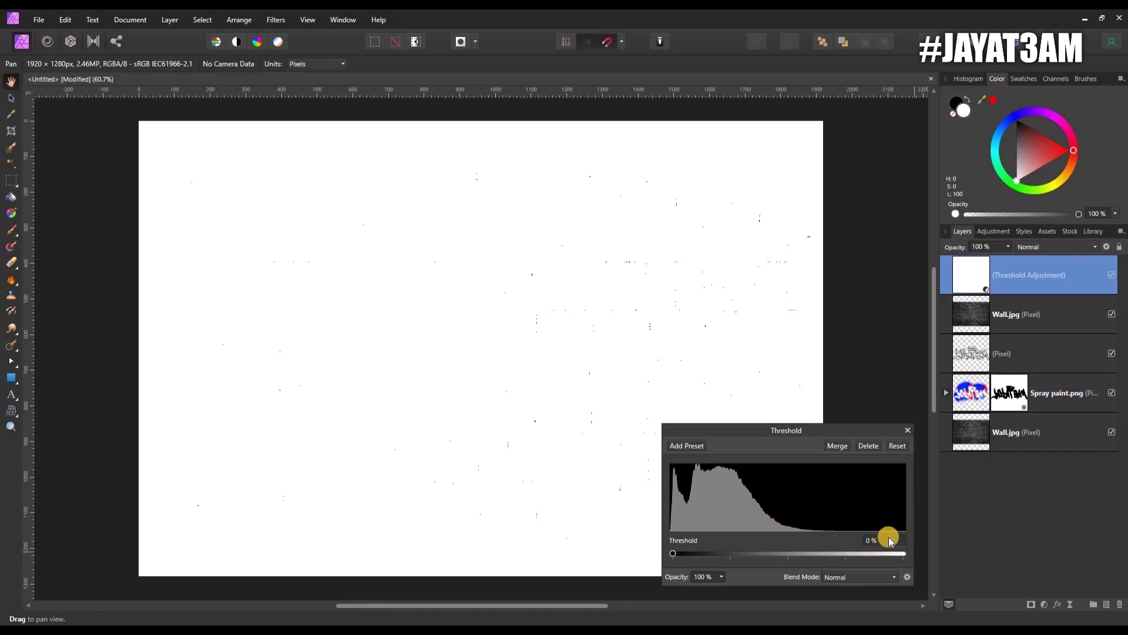
pyautogui.scroll(1, 890, 541)
pyautogui.scroll(1, 891, 541)
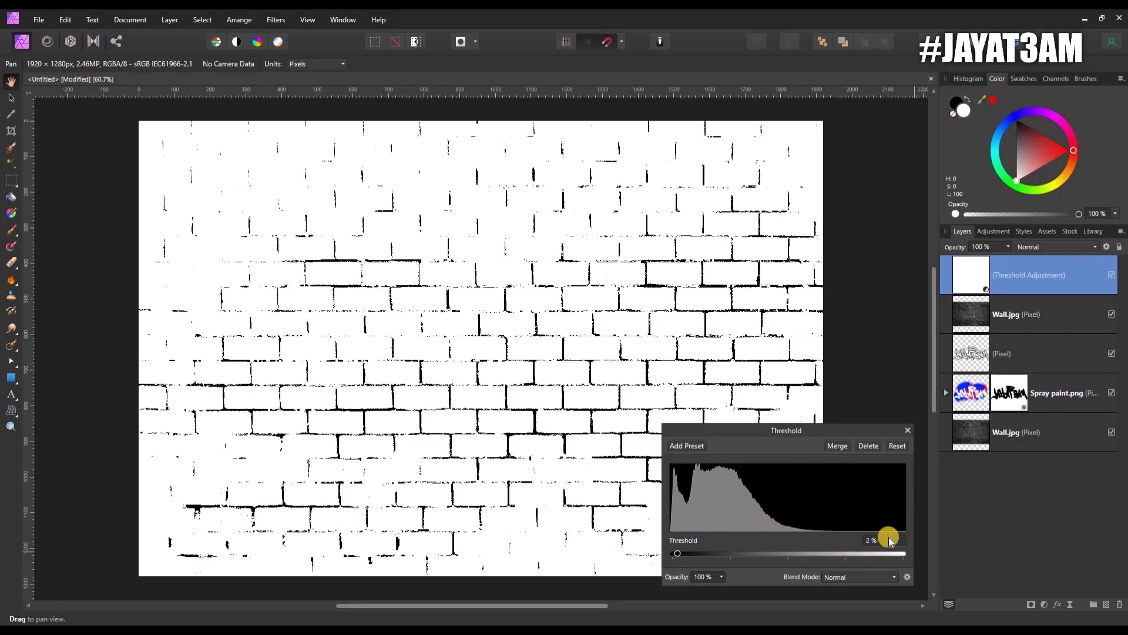
pyautogui.scroll(1, 890, 541)
pyautogui.scroll(1, 891, 540)
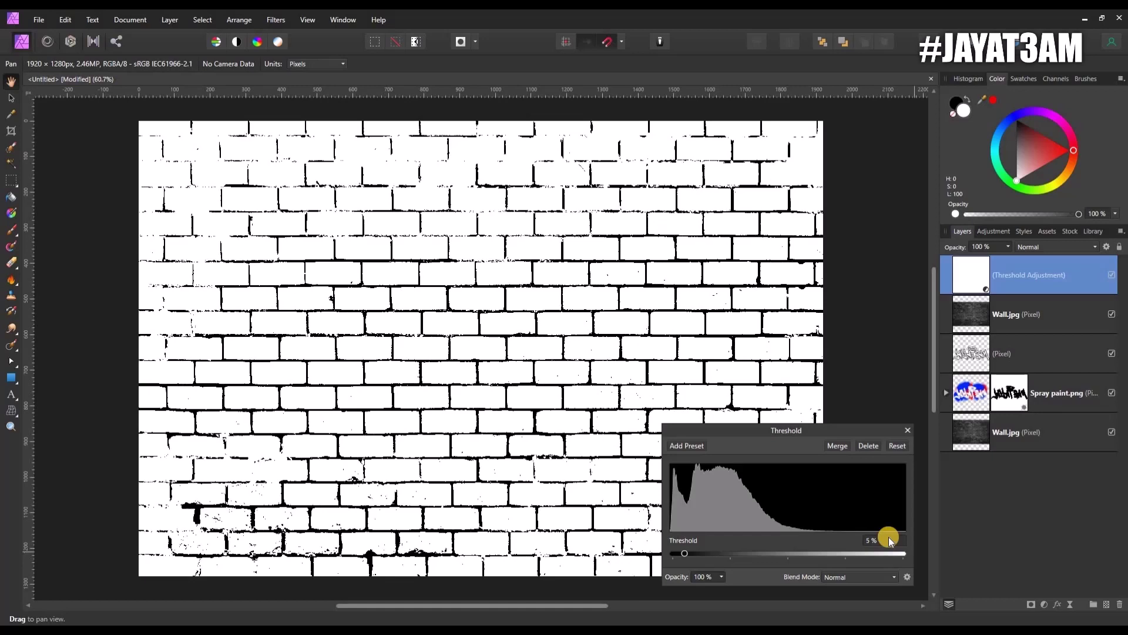
pyautogui.scroll(1, 890, 540)
pyautogui.scroll(1, 890, 541)
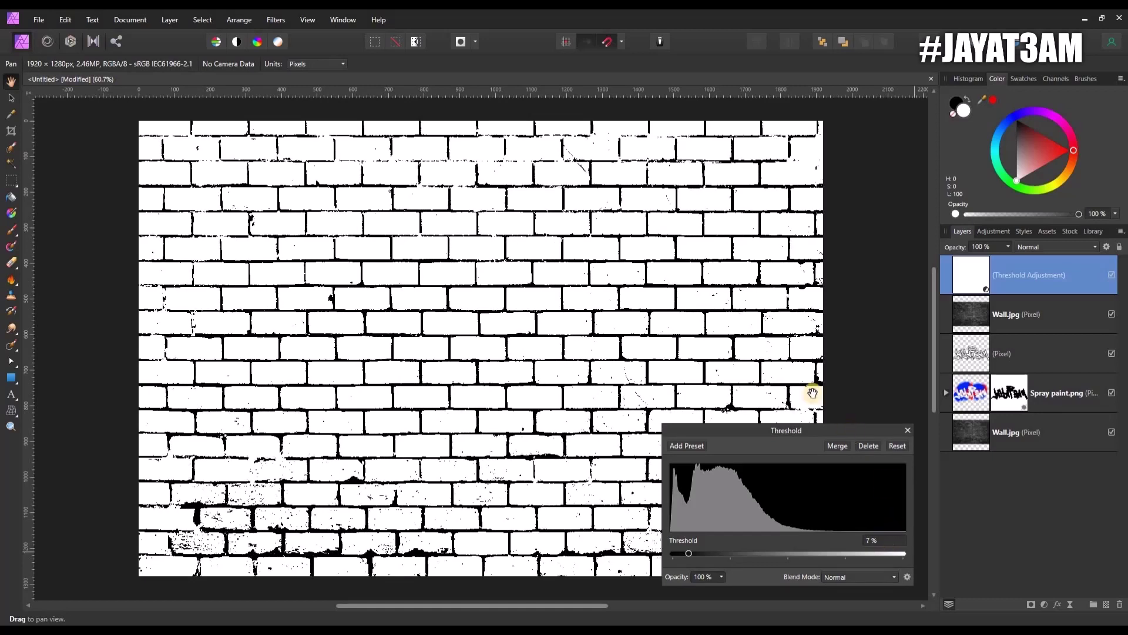
pyautogui.click(910, 431)
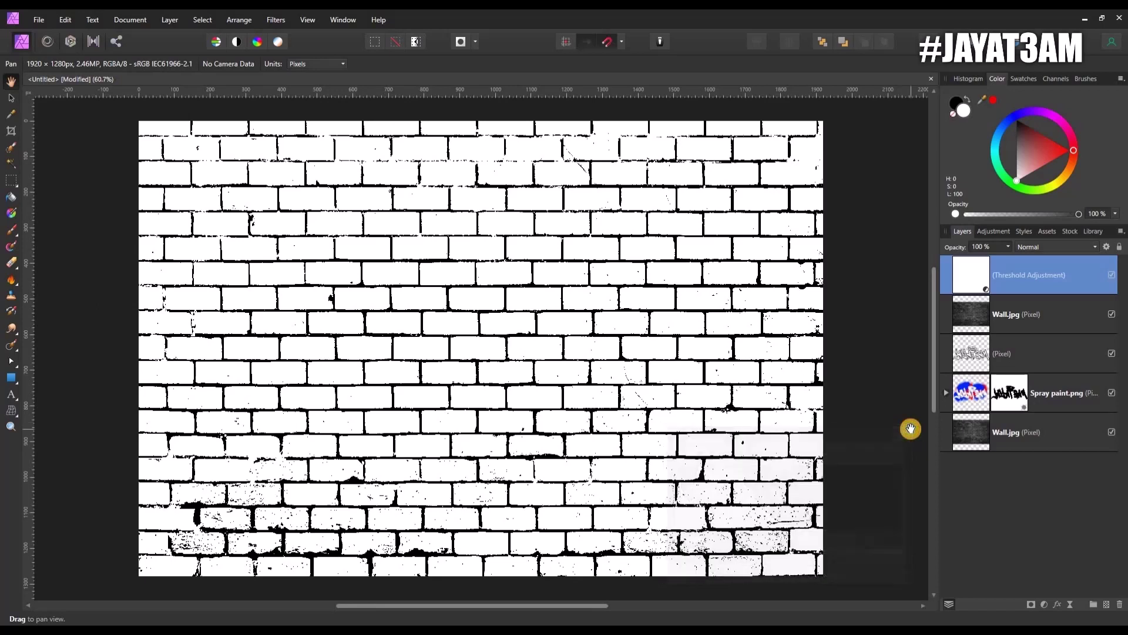
pyautogui.keyDown('shift'); pyautogui.click(1083, 320); pyautogui.keyUp('shift')
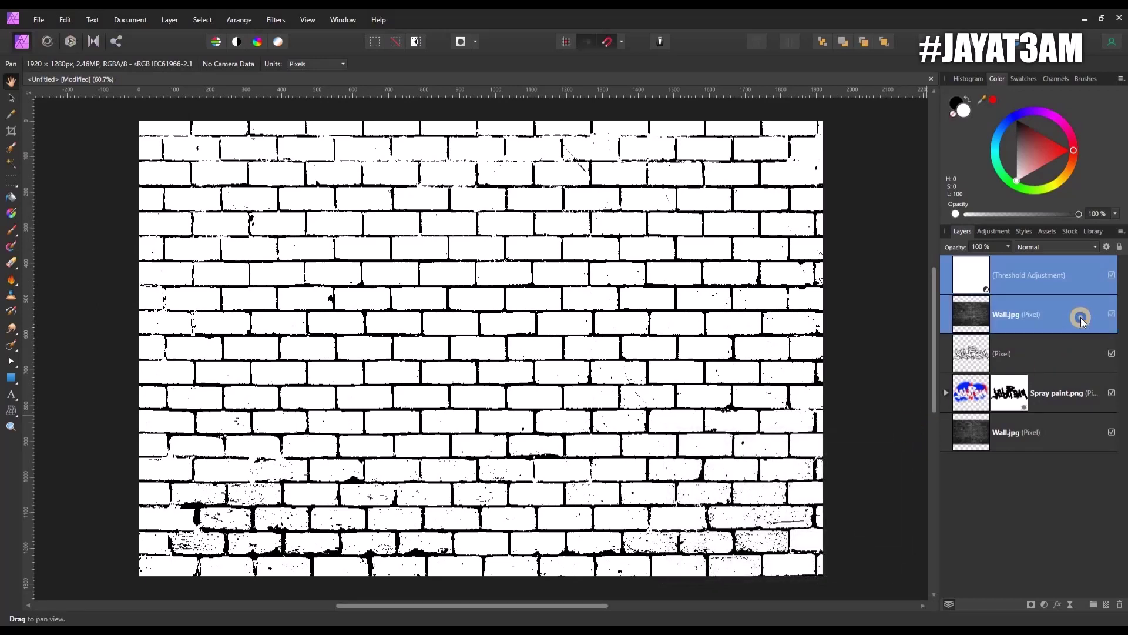
# - Group the threshold and wall copy, then Merge Visible into a new pixel layer
pyautogui.rightClick(1081, 318)
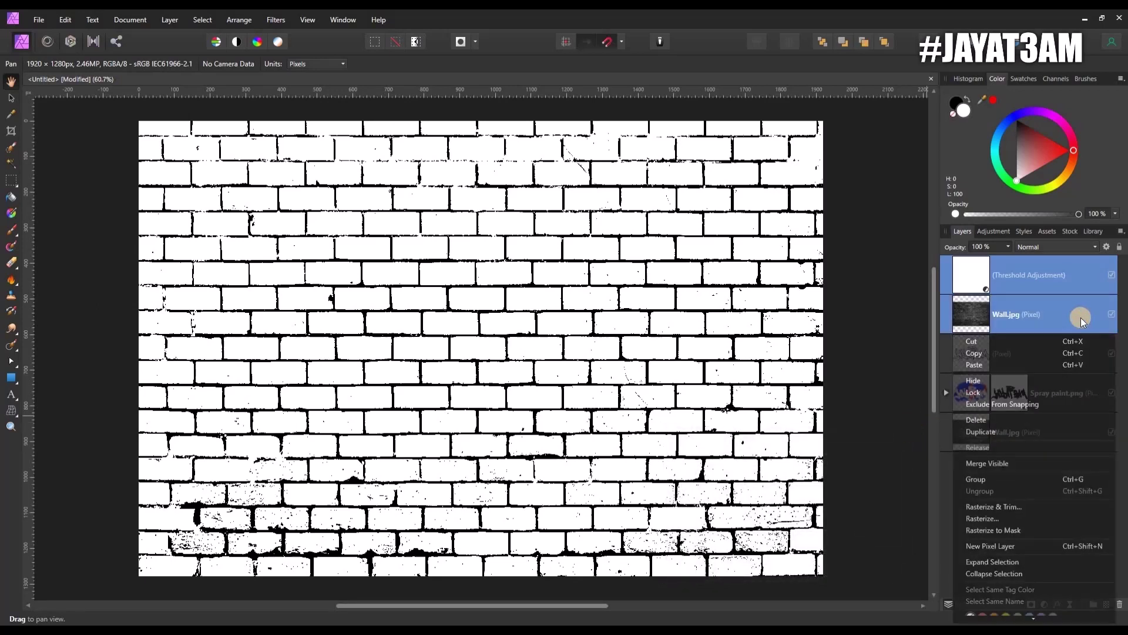
pyautogui.click(1049, 479)
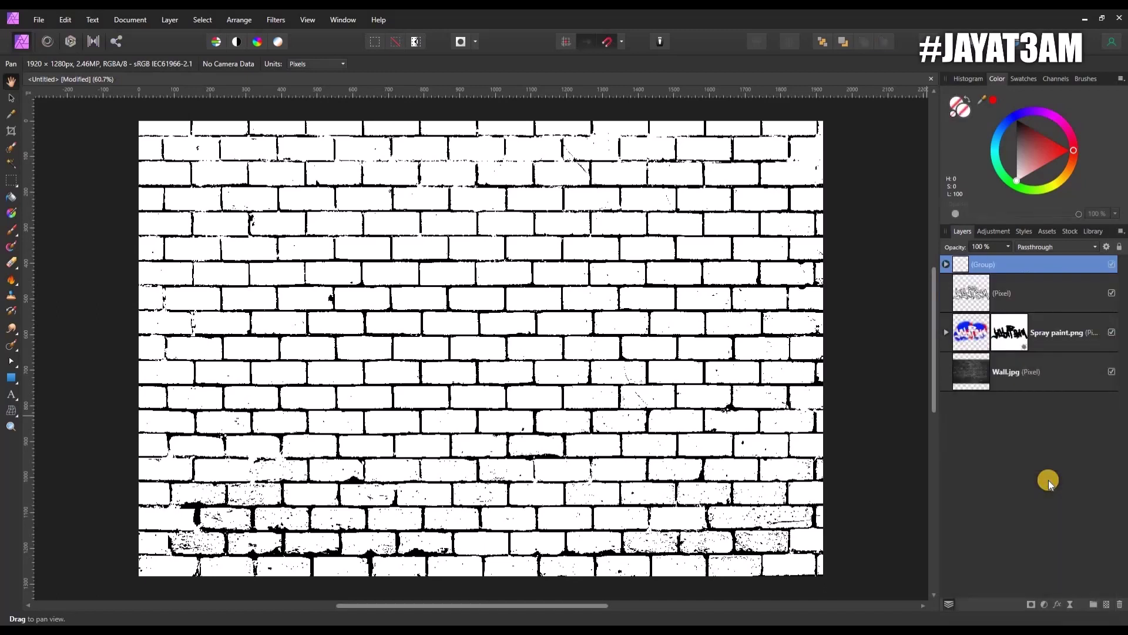
pyautogui.rightClick(1046, 265)
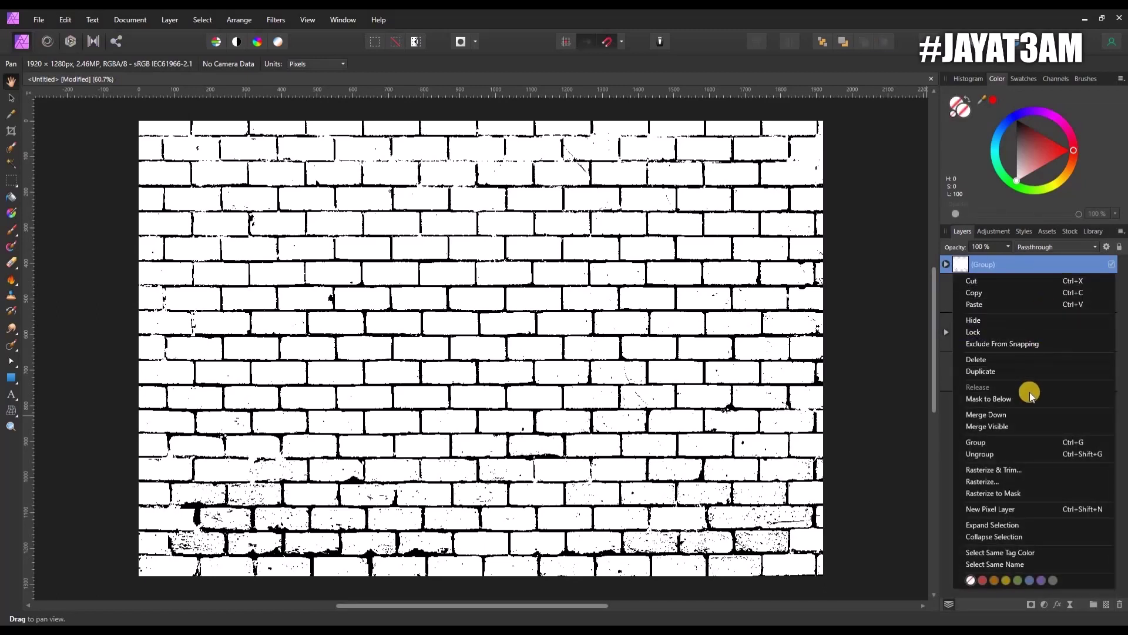
pyautogui.click(1036, 426)
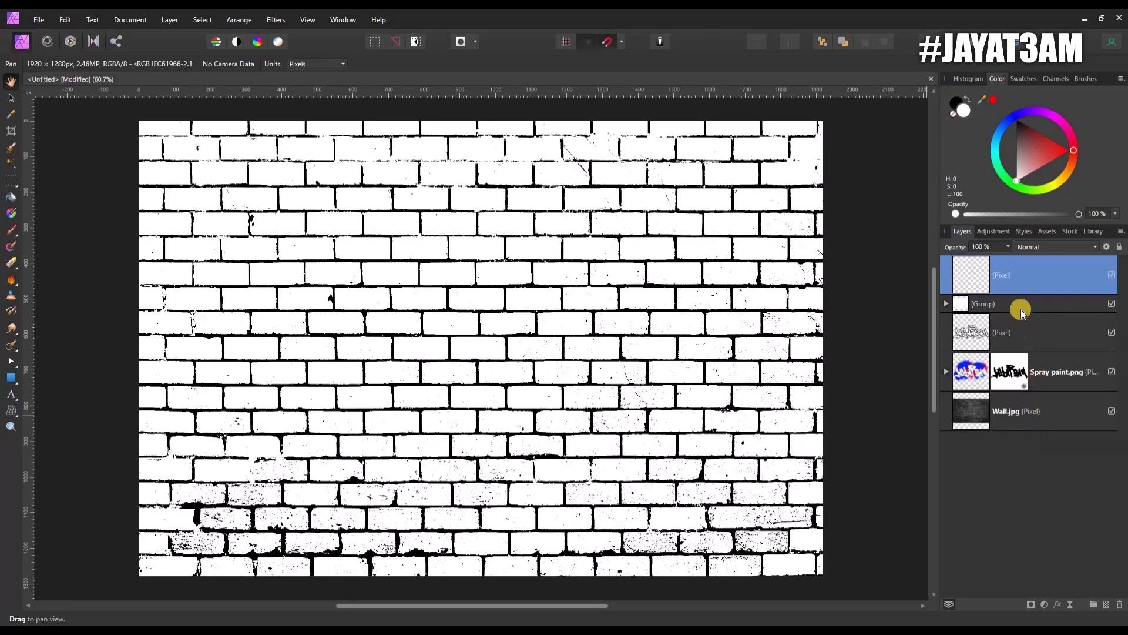
# - Hide the original threshold group and select the new merged mortar layer
pyautogui.click(1055, 309)
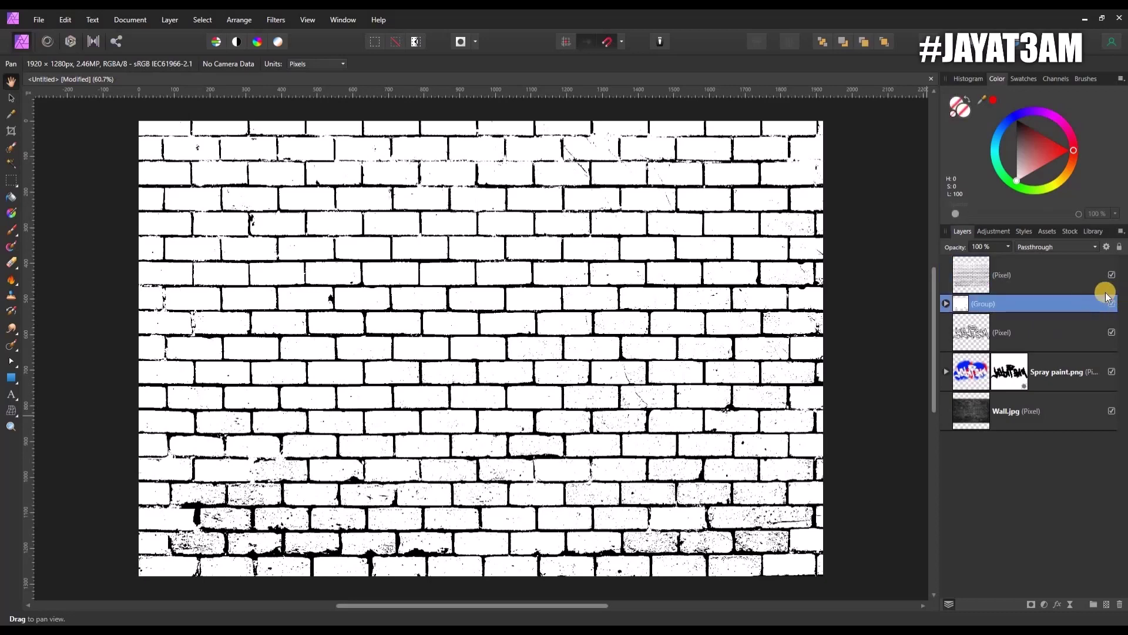
pyautogui.click(1112, 303)
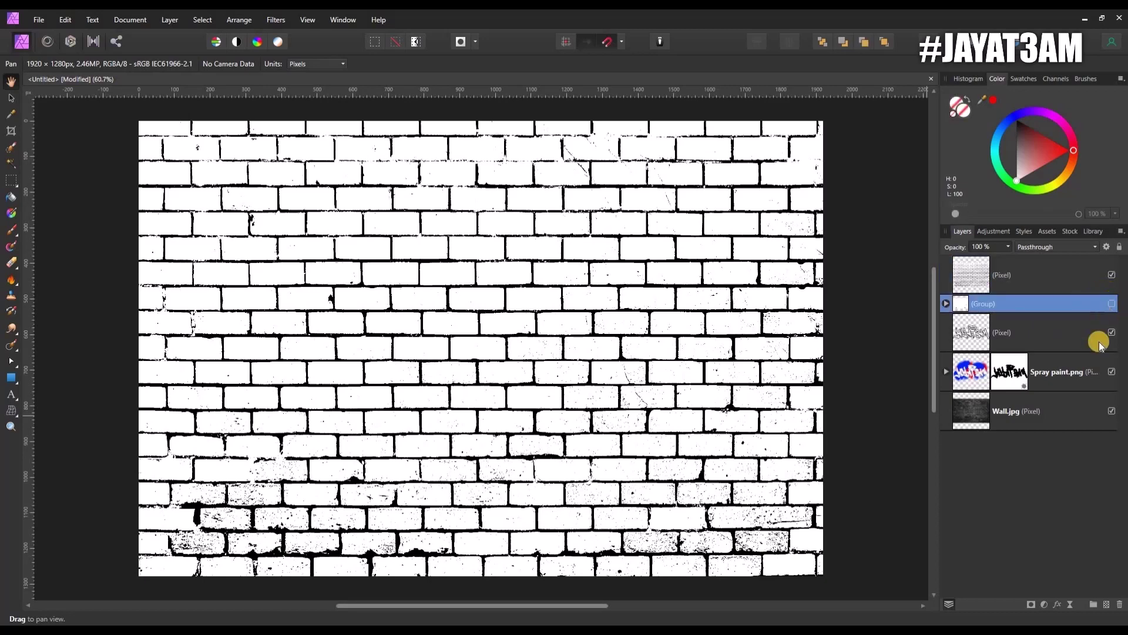
pyautogui.click(1049, 284)
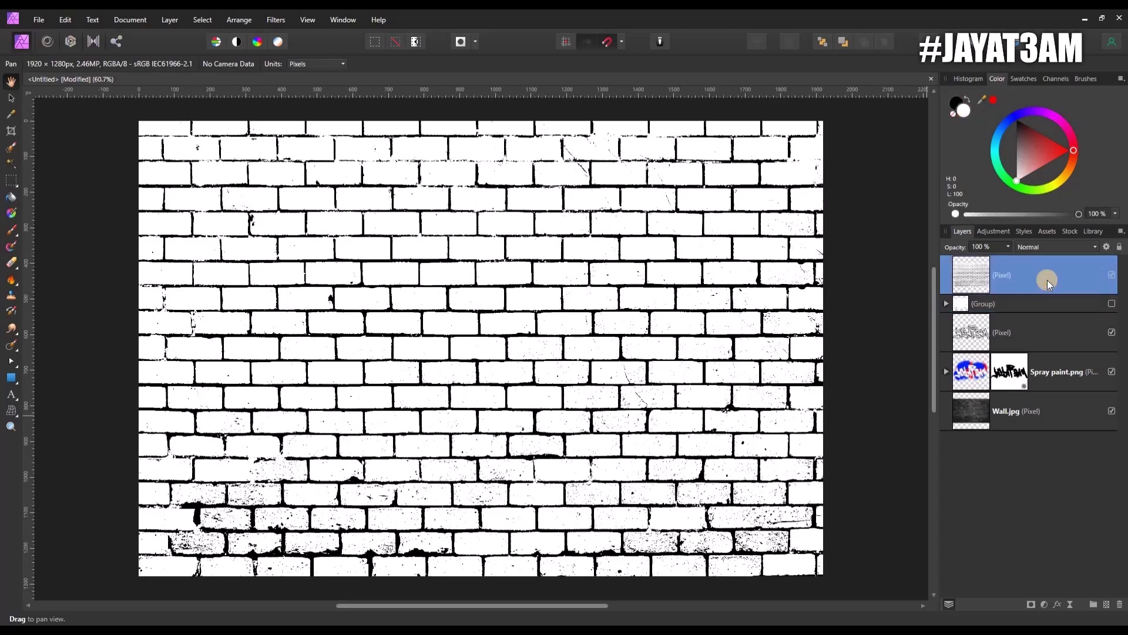
# - At 100% zoom, drag the merged layer's Source Layer Range white point to 0% so only black mortar lines remain
pyautogui.hotkey('ctrl', '1')
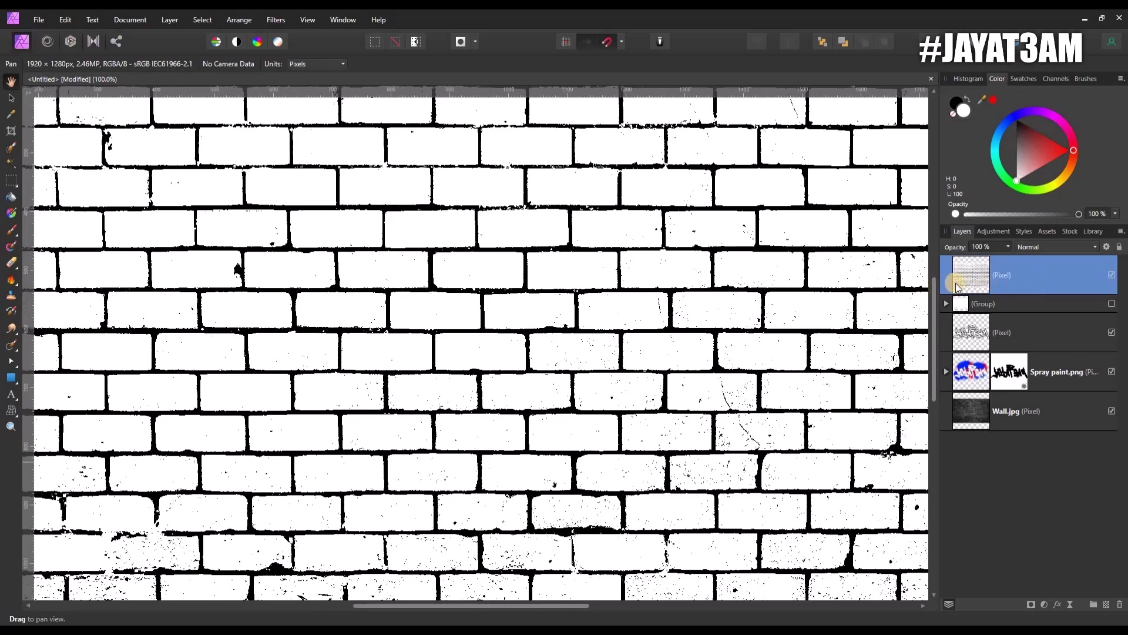
pyautogui.click(1107, 248)
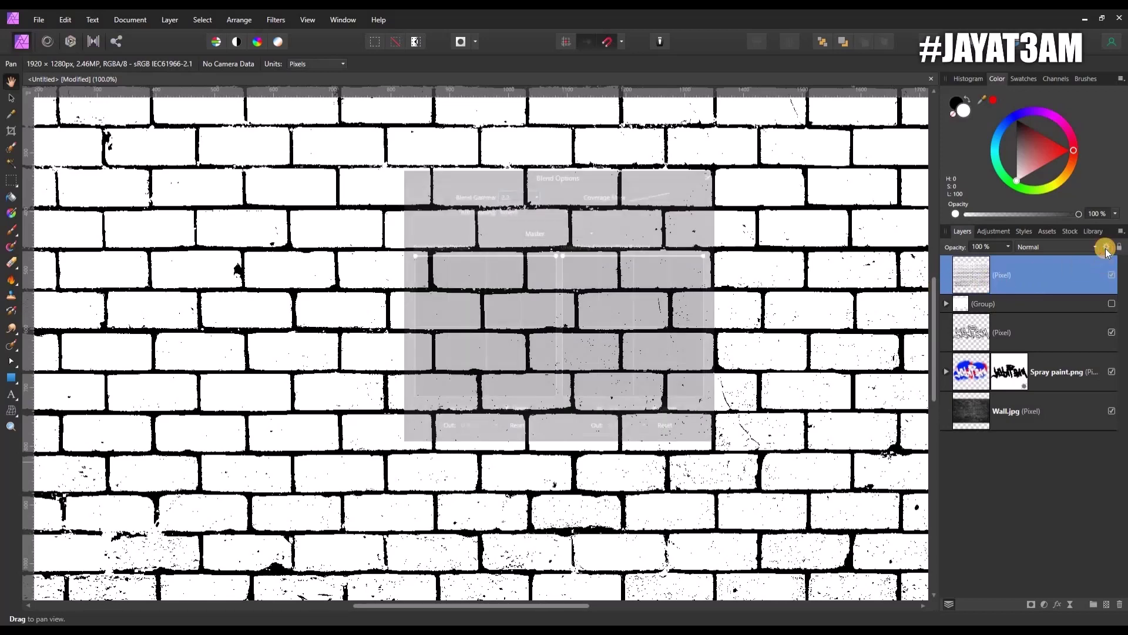
pyautogui.moveTo(624, 175); pyautogui.dragTo(968, 257)
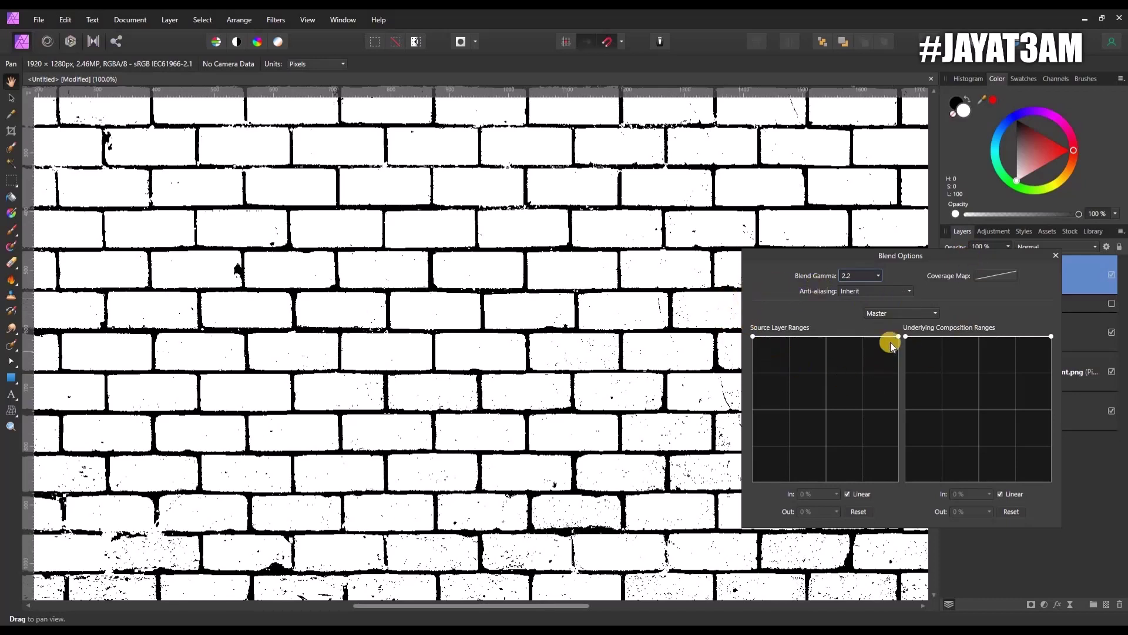
pyautogui.moveTo(900, 337); pyautogui.dragTo(920, 430)
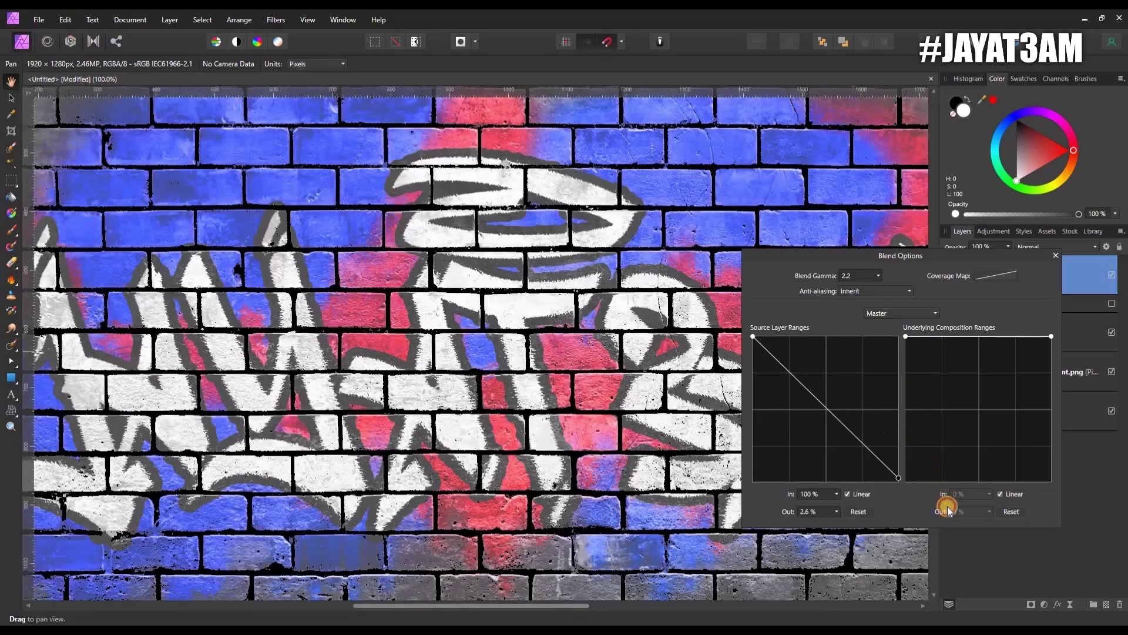
pyautogui.moveTo(935, 472); pyautogui.dragTo(963, 536)
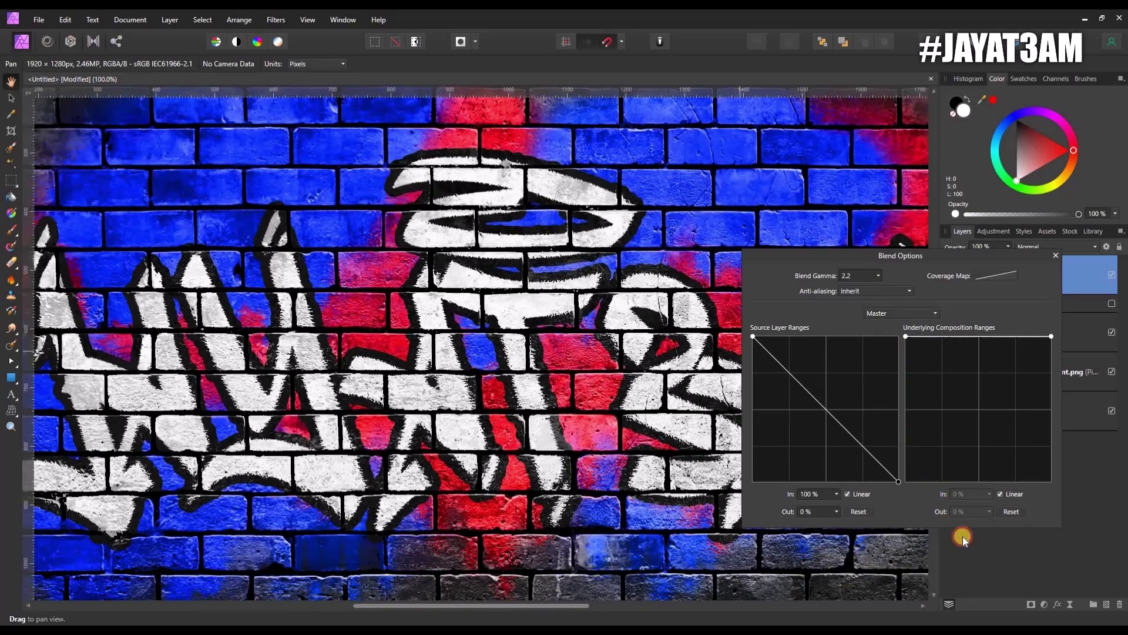
pyautogui.click(1055, 254)
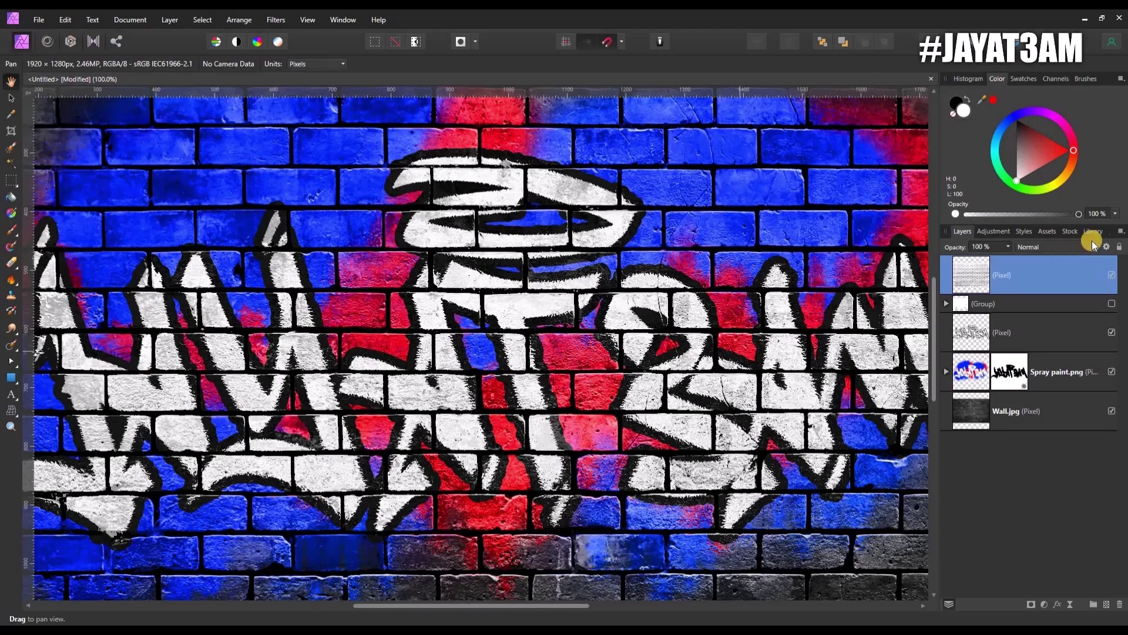
pyautogui.click(1111, 276)
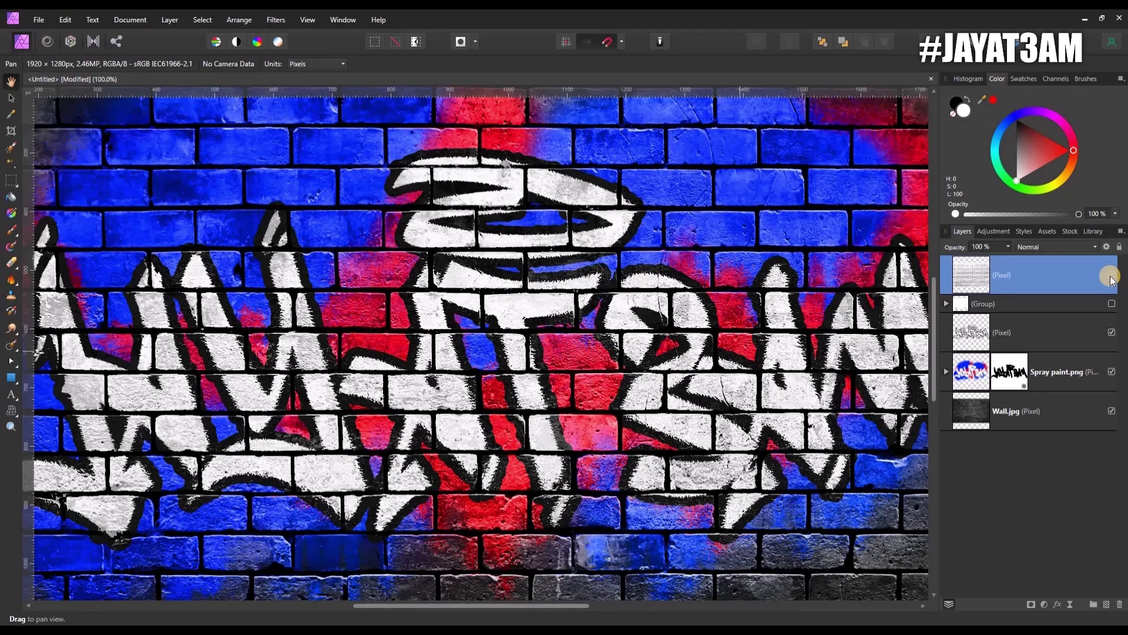
pyautogui.click(1111, 276)
pyautogui.moveTo(151, 362); pyautogui.dragTo(291, 286)
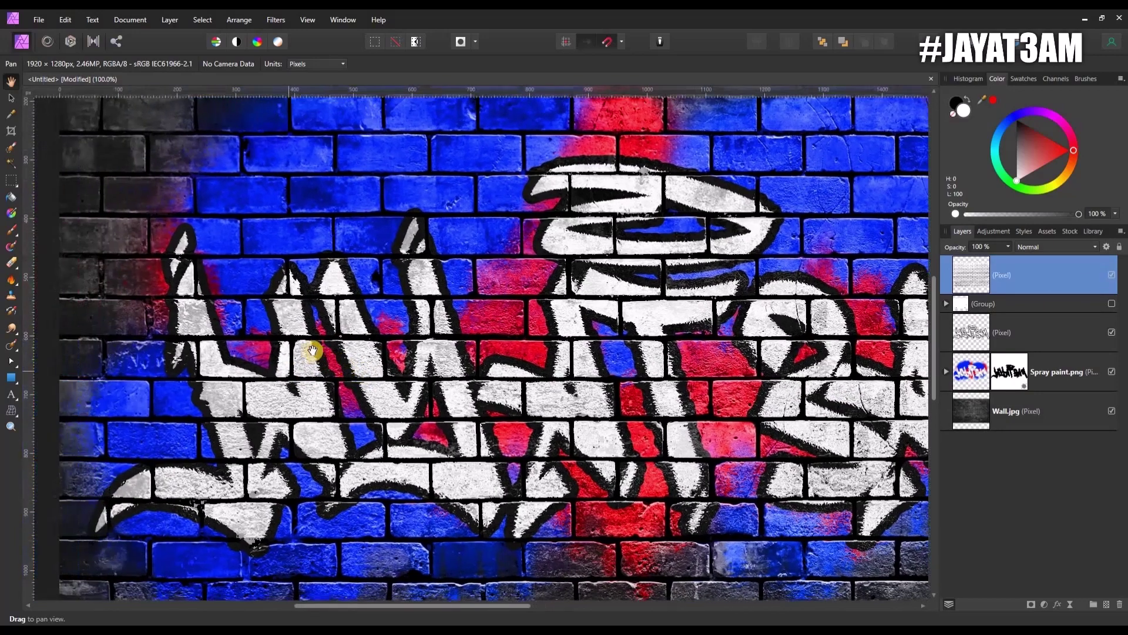
pyautogui.scroll(-2, 291, 286)
pyautogui.scroll(-1, 251, 310)
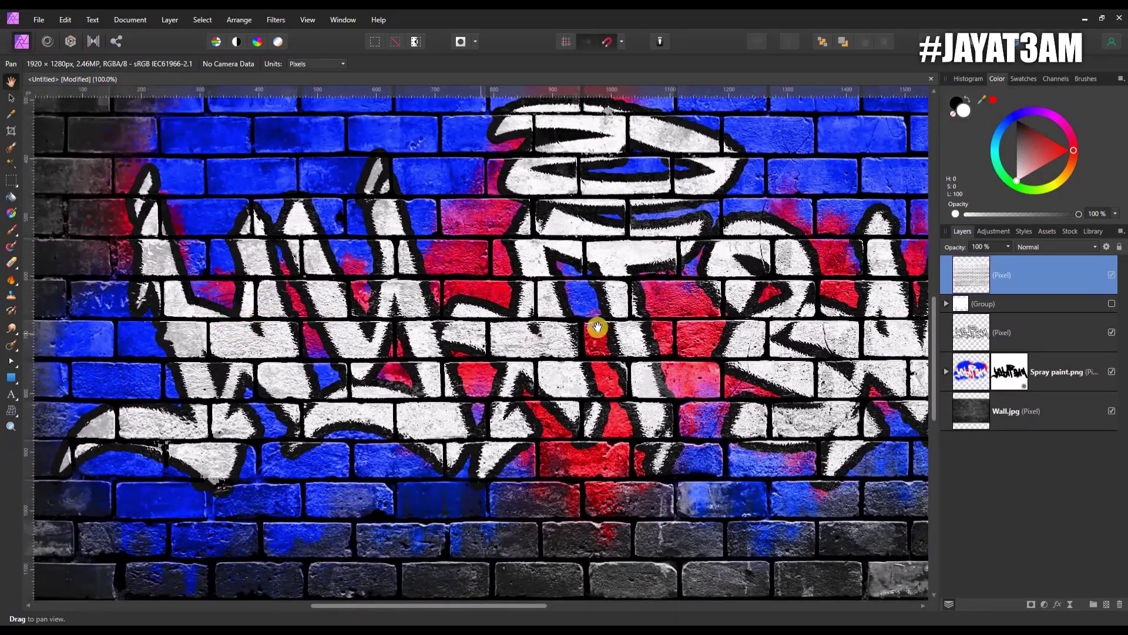
pyautogui.scroll(3, 513, 298)
pyautogui.scroll(-2, 513, 298)
pyautogui.scroll(1, 493, 372)
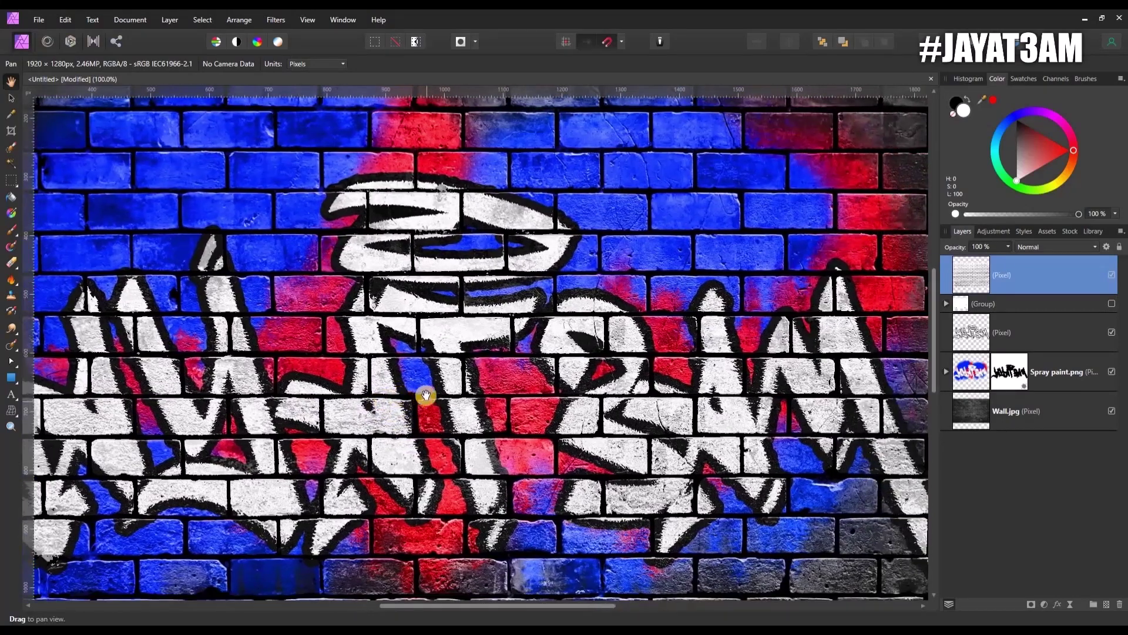
pyautogui.scroll(2, 733, 413)
pyautogui.scroll(-2, 733, 414)
pyautogui.scroll(1, 612, 335)
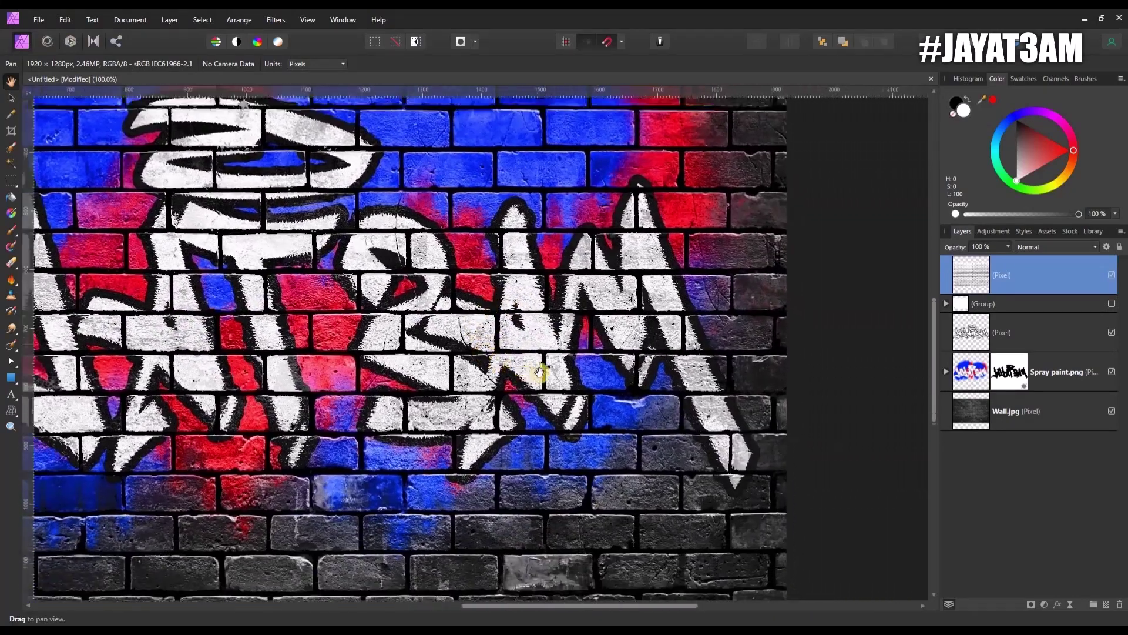
pyautogui.scroll(1, 536, 370)
pyautogui.scroll(-2, 648, 393)
pyautogui.scroll(2, 729, 382)
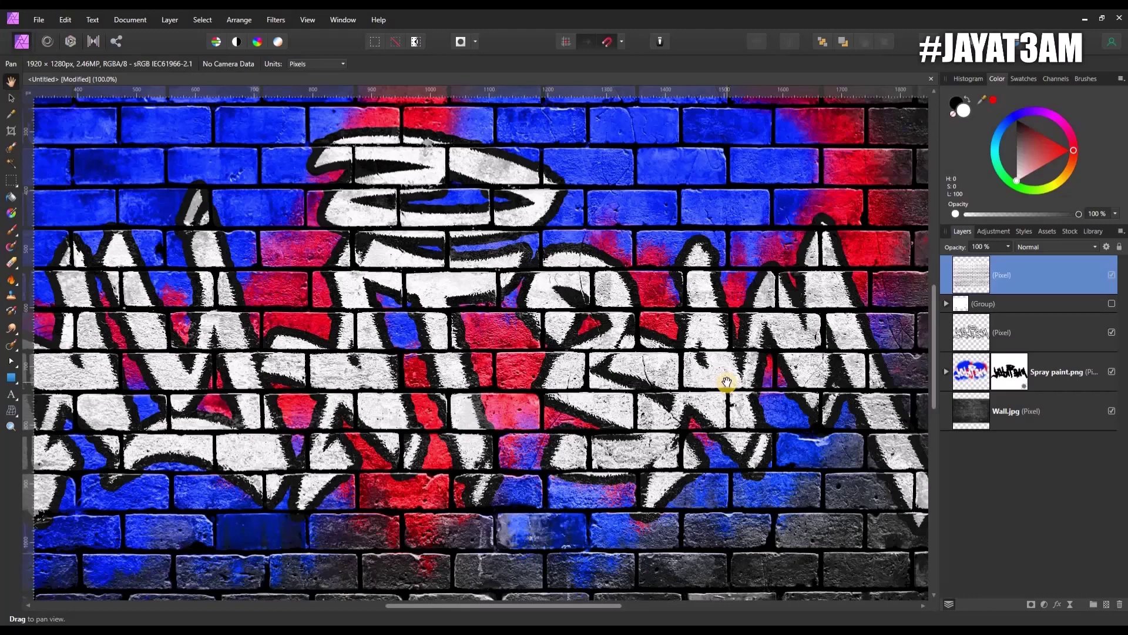
pyautogui.scroll(-2, 727, 383)
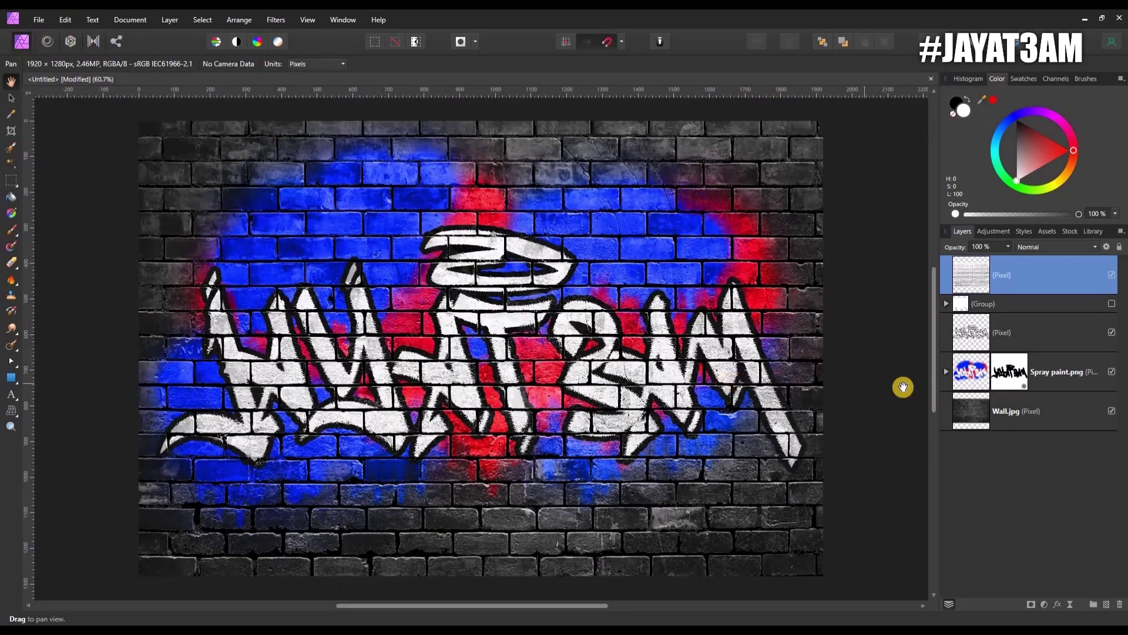